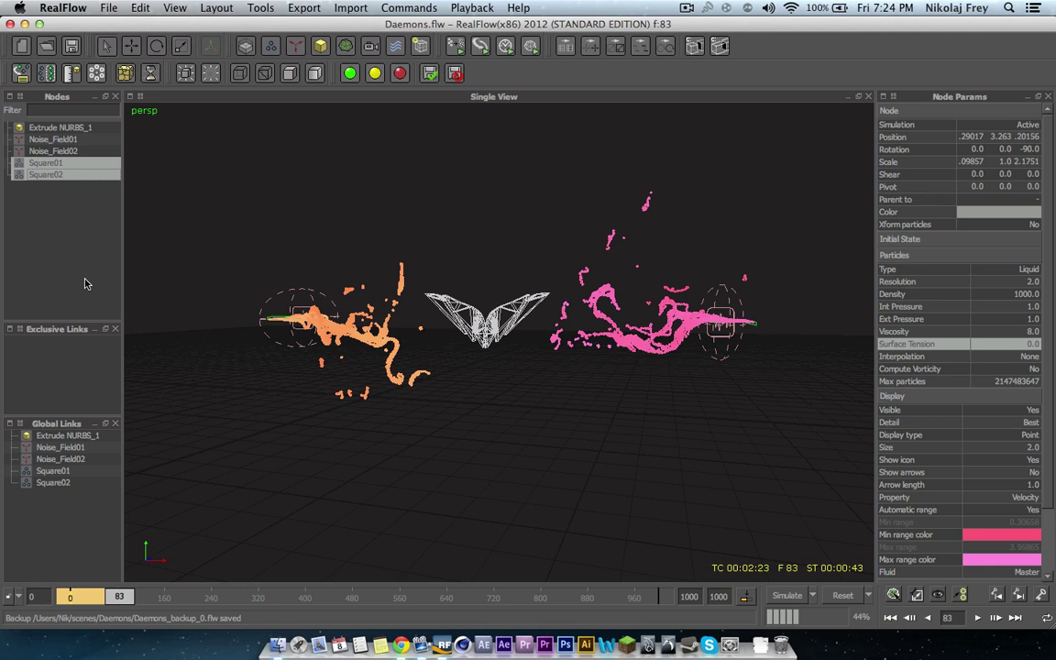
# Examine the two particle streams and the wireframe object between them from several angles and distances.
pyautogui.moveTo(488, 327)
pyautogui.keyDown('alt'); pyautogui.mouseDown()
pyautogui.moveTo(442, 341)
pyautogui.moveTo(342, 321)
pyautogui.moveTo(493, 341)
pyautogui.moveTo(482, 345)
pyautogui.moveTo(478, 324)
pyautogui.moveTo(514, 329)
pyautogui.moveTo(487, 337)
pyautogui.mouseUp(); pyautogui.keyUp('alt')
pyautogui.keyDown('alt'); pyautogui.moveTo(487, 337); pyautogui.dragTo(500, 341, button='middle'); pyautogui.keyUp('alt')
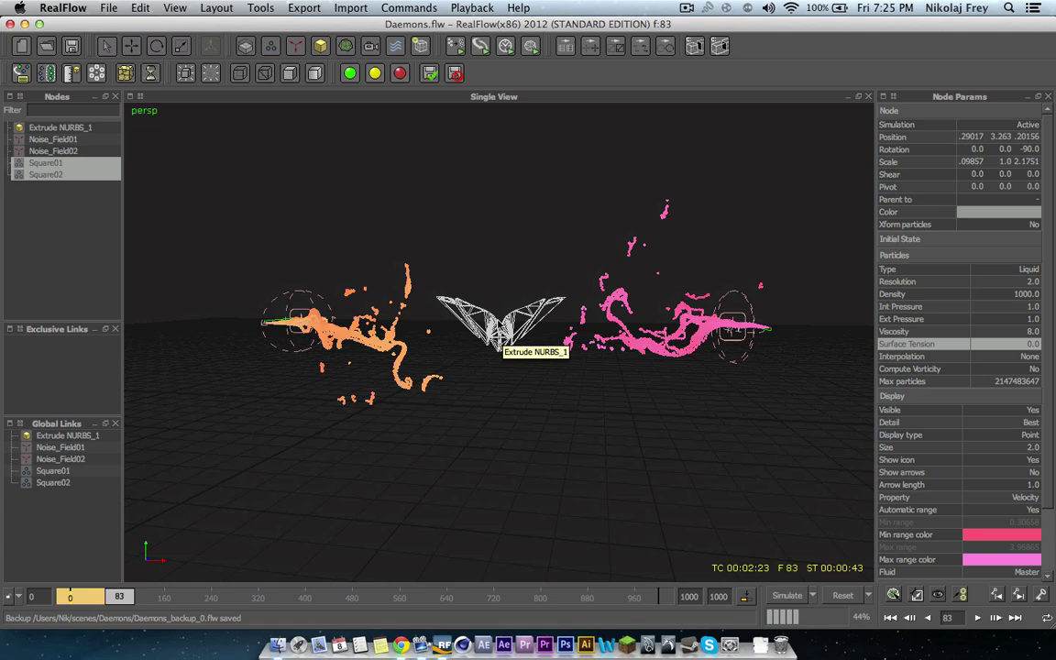
pyautogui.keyDown('alt'); pyautogui.moveTo(500, 345); pyautogui.dragTo(530, 321); pyautogui.keyUp('alt')
pyautogui.keyDown('alt'); pyautogui.moveTo(474, 286); pyautogui.dragTo(464, 331); pyautogui.keyUp('alt')
pyautogui.scroll(5, 448, 300)
pyautogui.scroll(-5, 464, 330)
pyautogui.scroll(1, 467, 327)
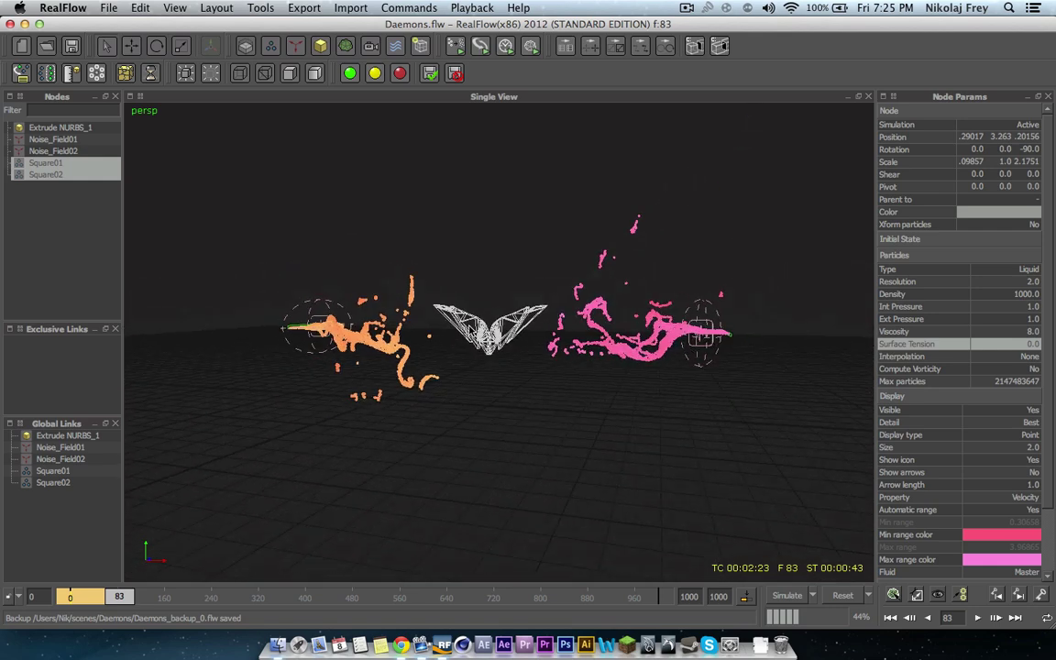
pyautogui.scroll(2, 507, 326)
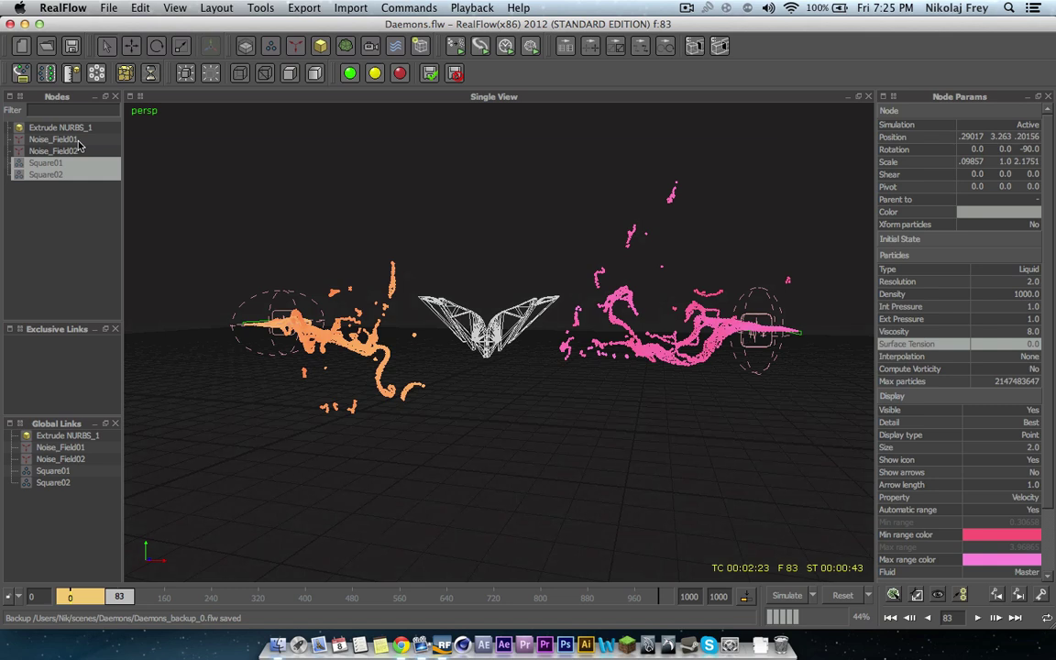
# Add a Magic daemon to the scene and clear the selection.
pyautogui.click(297, 46)
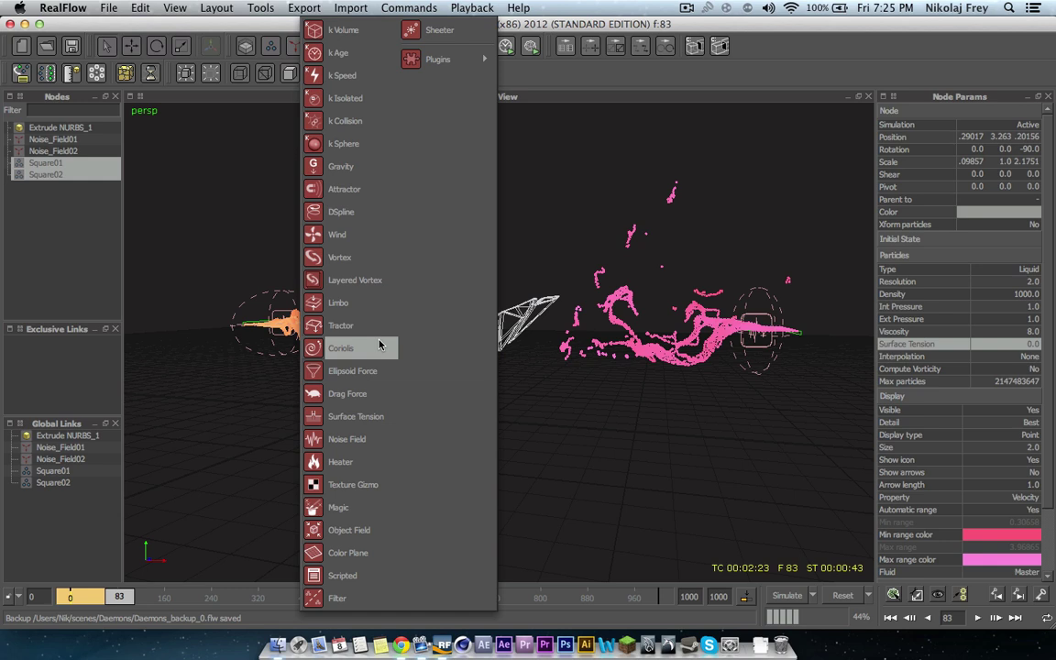
pyautogui.click(344, 507)
pyautogui.click(69, 240)
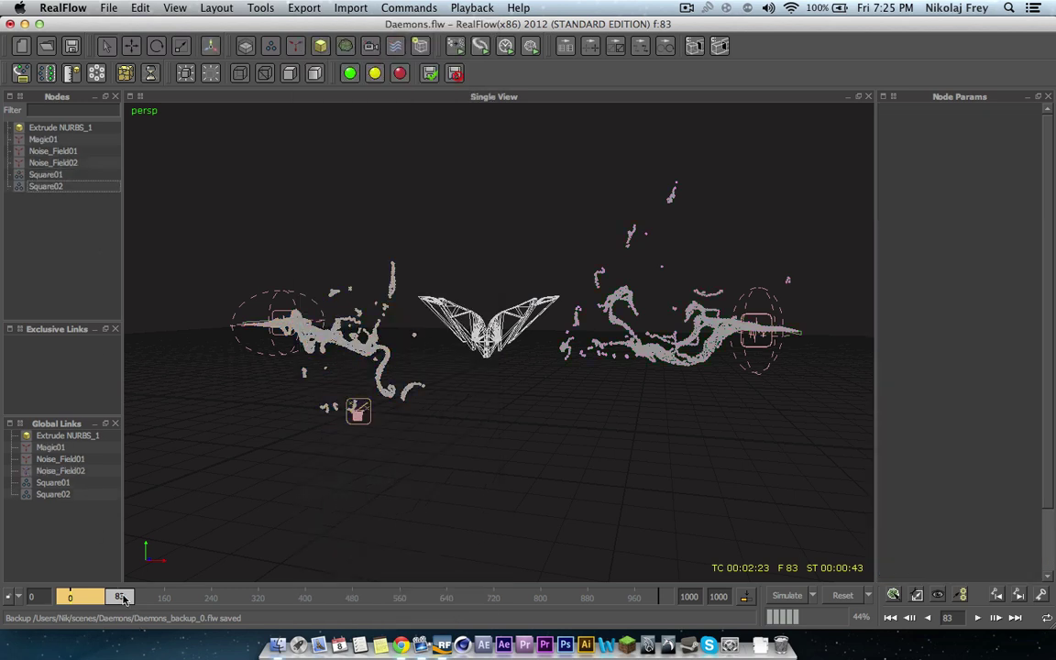
# Go to frame 73 and inspect the Square01 and Square02 fluids around the central object from near and far.
pyautogui.moveTo(124, 598)
pyautogui.mouseDown()
pyautogui.moveTo(71, 598)
pyautogui.moveTo(113, 596)
pyautogui.moveTo(92, 594)
pyautogui.moveTo(115, 586)
pyautogui.moveTo(93, 594)
pyautogui.moveTo(113, 597)
pyautogui.mouseUp()
pyautogui.click(46, 174)
pyautogui.keyDown('shift'); pyautogui.click(46, 186); pyautogui.keyUp('shift')
pyautogui.keyDown('alt'); pyautogui.moveTo(378, 360); pyautogui.dragTo(433, 323); pyautogui.keyUp('alt')
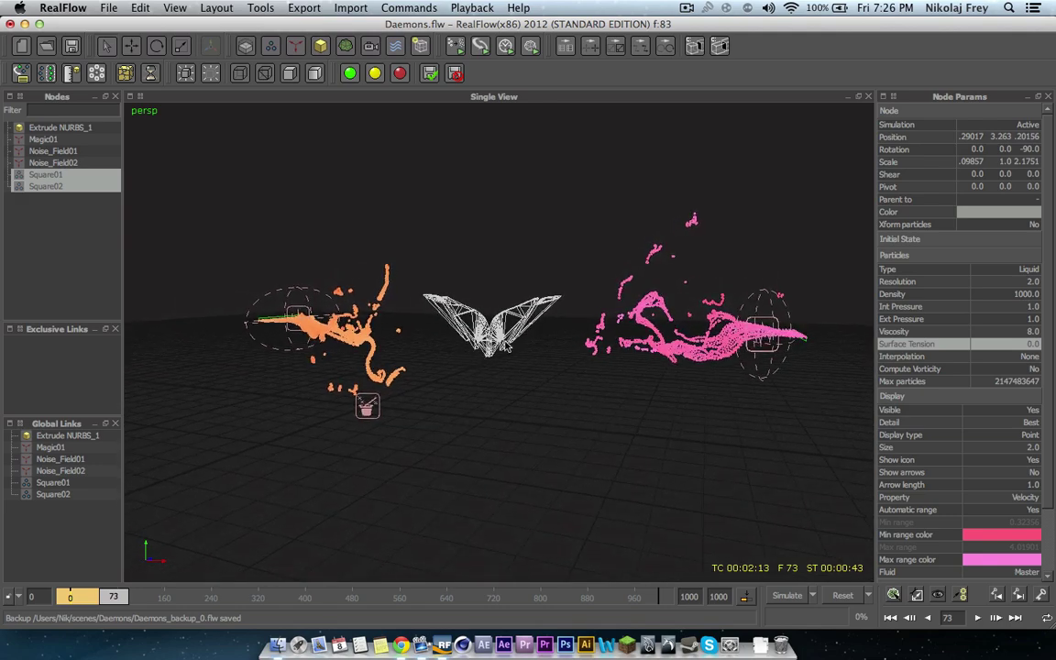
pyautogui.scroll(8, 504, 340)
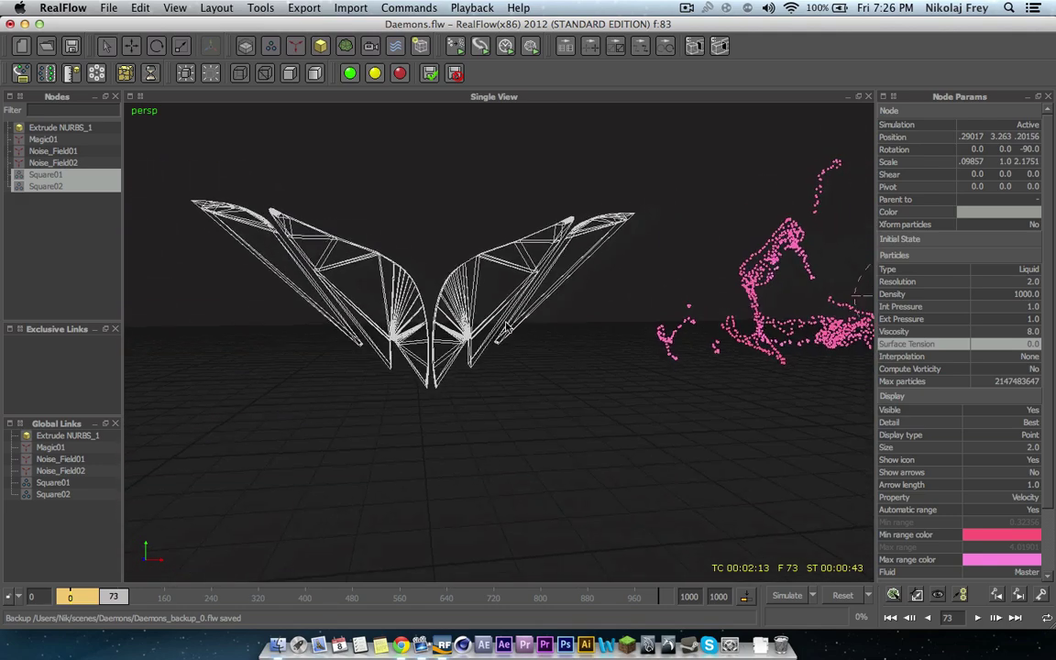
pyautogui.scroll(-8, 507, 330)
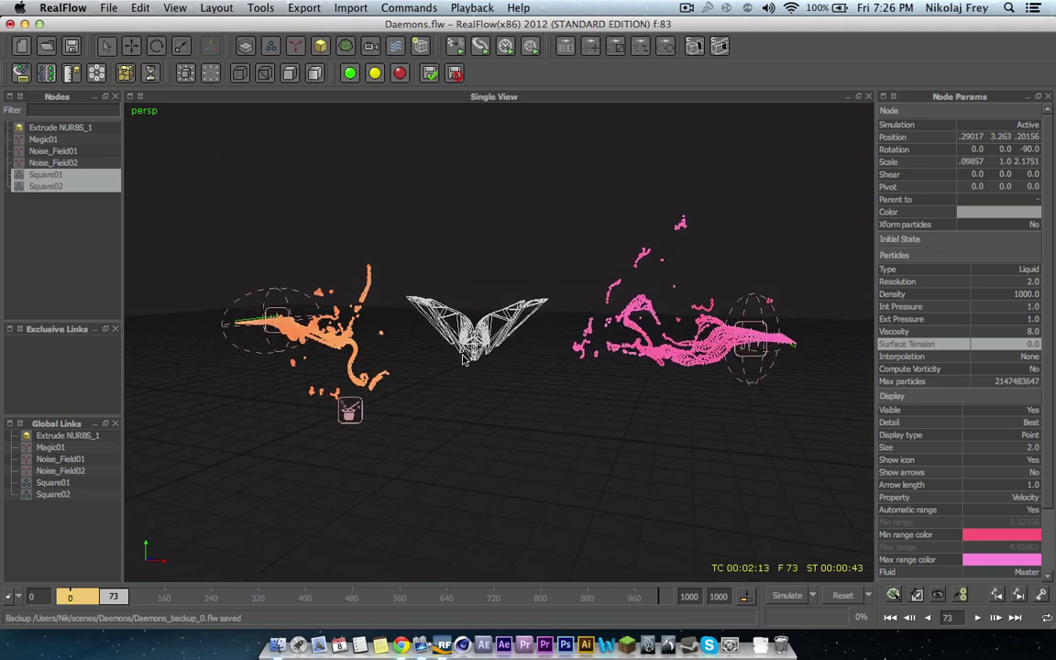
pyautogui.scroll(3, 463, 359)
pyautogui.keyDown('alt'); pyautogui.moveTo(462, 359); pyautogui.dragTo(474, 342); pyautogui.keyUp('alt')
pyautogui.scroll(-3, 469, 348)
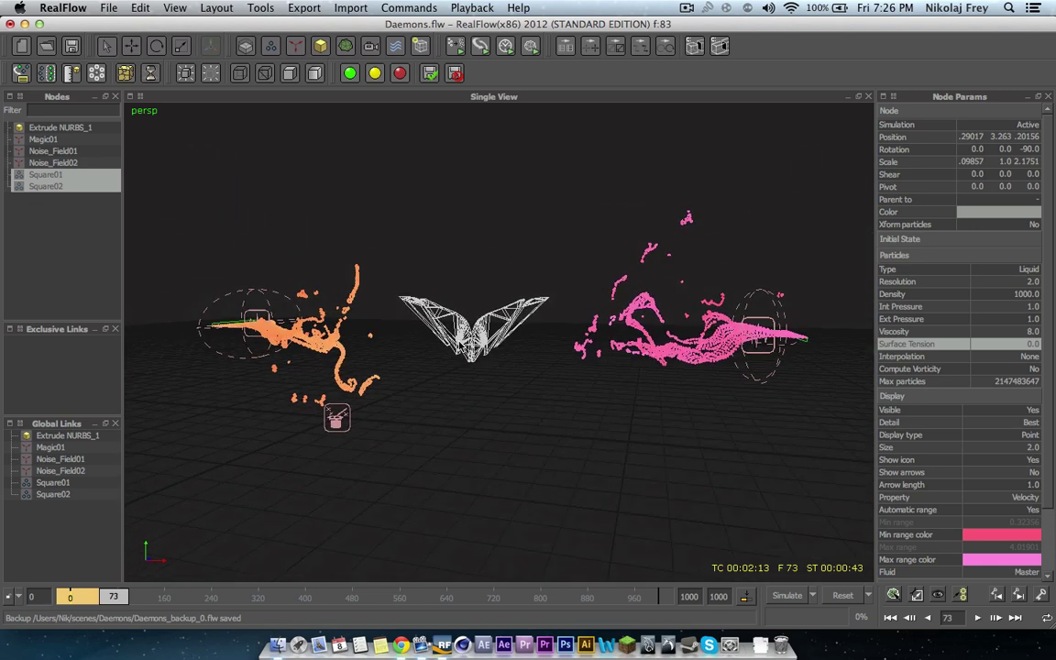
# Set the collision normal of Extrude NURBS_1 to Inward in its particle fluid interaction parameters.
pyautogui.click(52, 129)
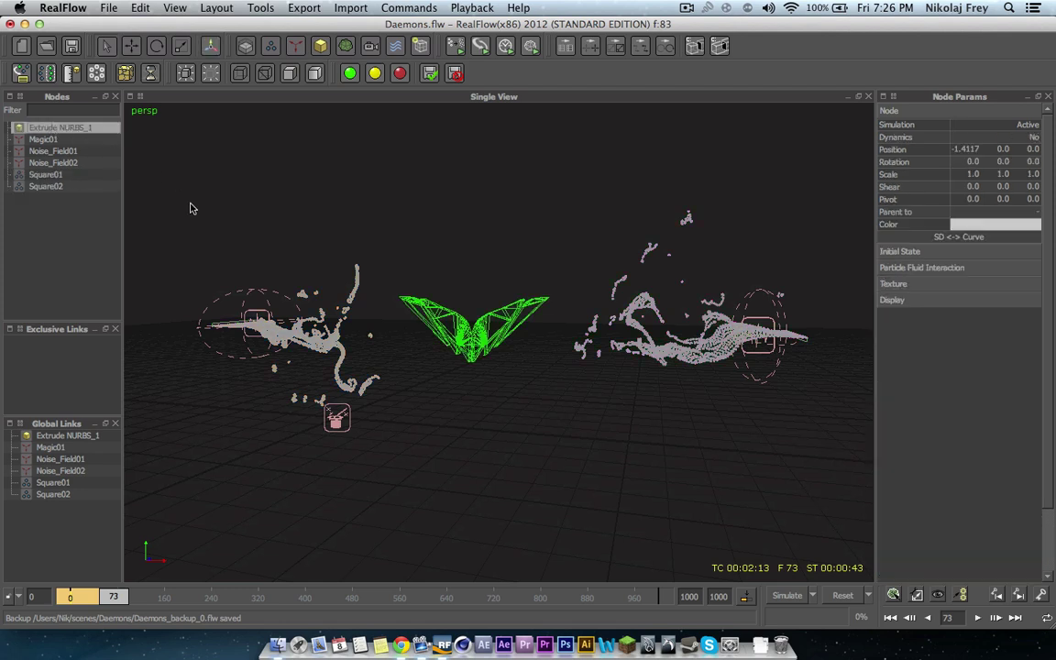
pyautogui.click(916, 268)
pyautogui.click(1035, 307)
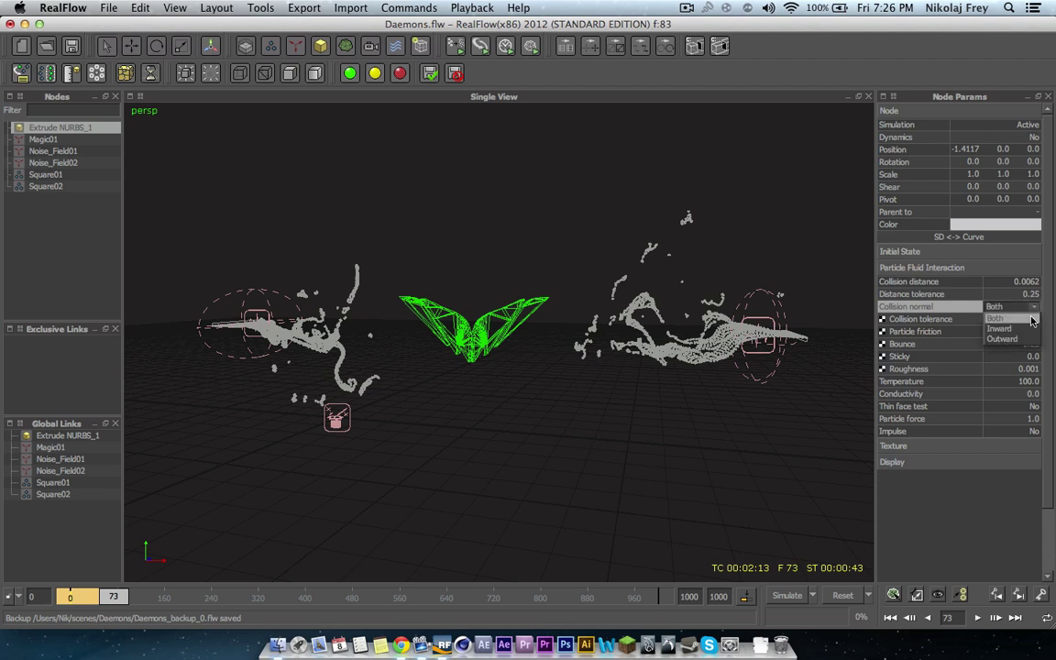
pyautogui.click(1027, 330)
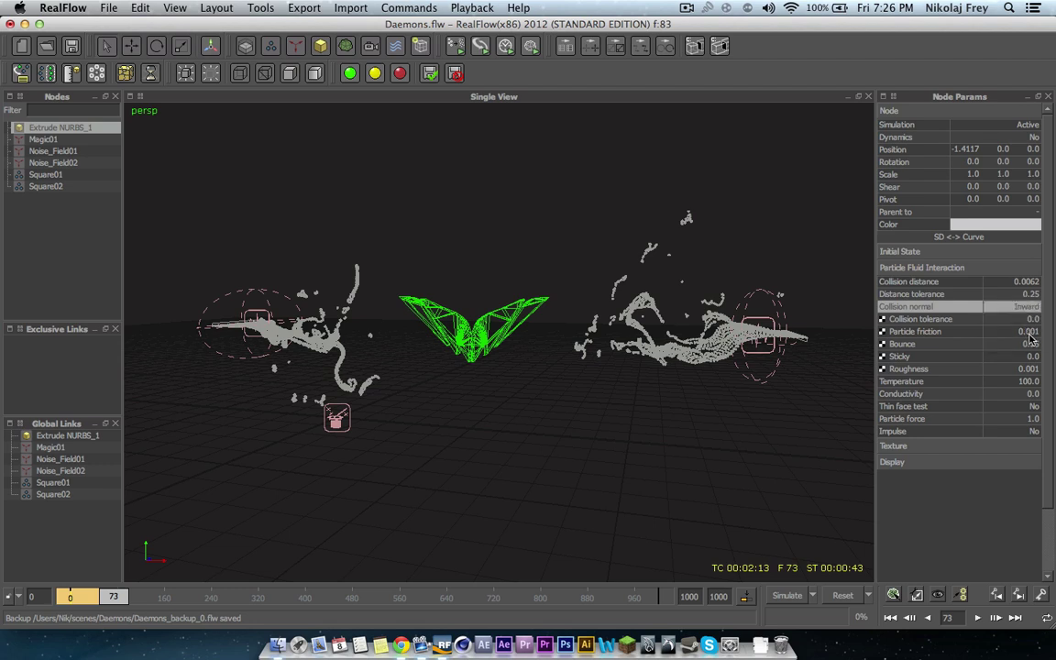
# Set the particle friction, bounce and roughness of Extrude NURBS_1 to 0.
pyautogui.click(1035, 333)
pyautogui.write('0')
pyautogui.press('Return')
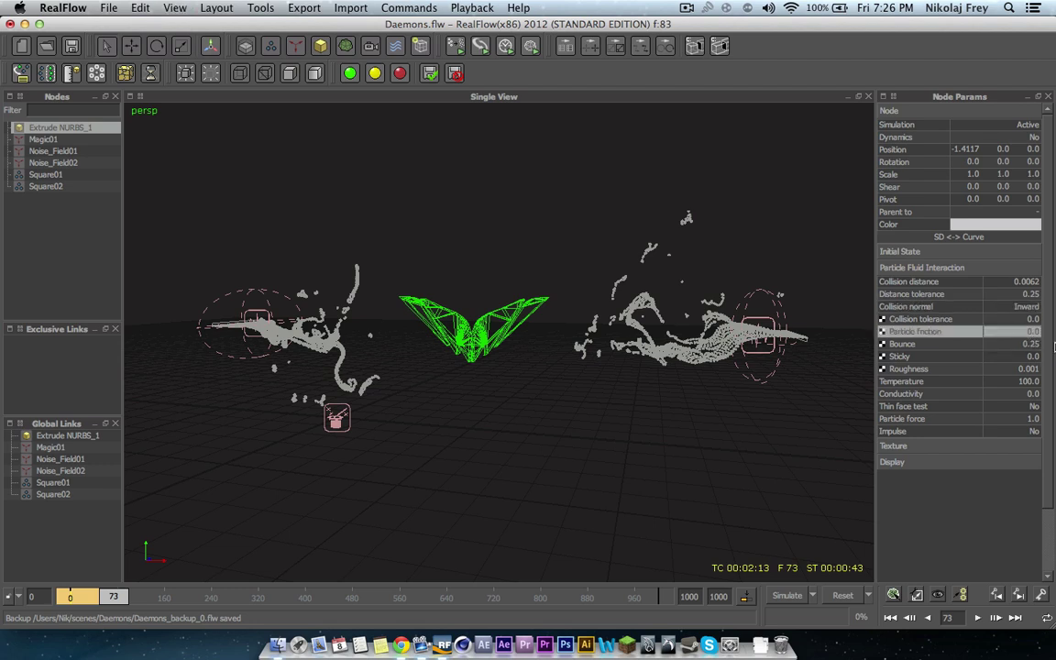
pyautogui.doubleClick(1033, 344)
pyautogui.write('0')
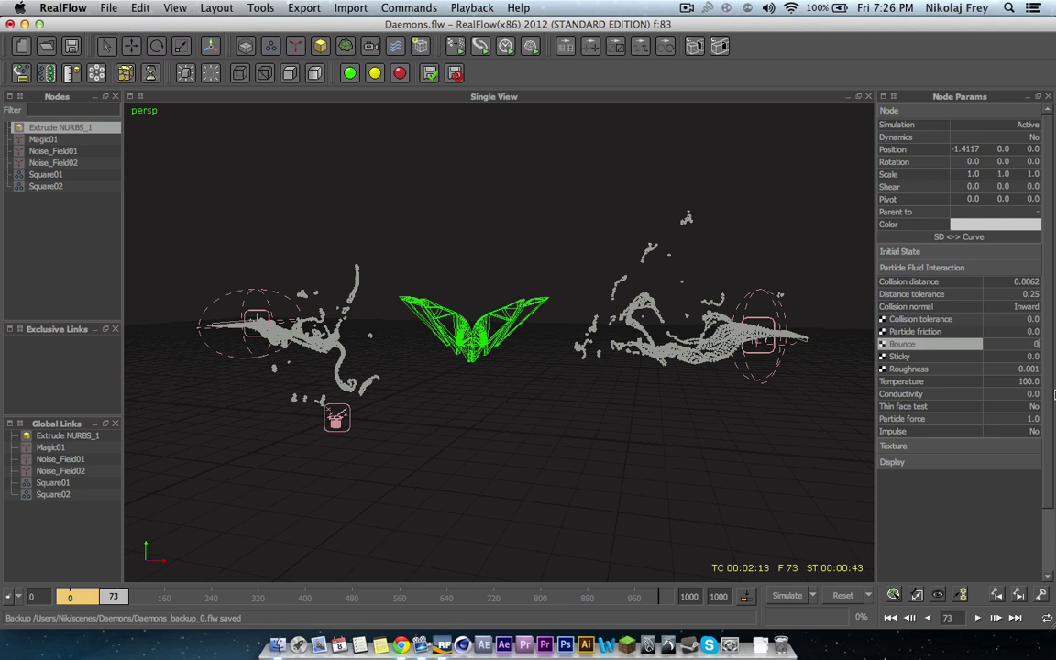
pyautogui.press('Tab')
pyautogui.press('Tab')
pyautogui.write('0')
pyautogui.press('Return')
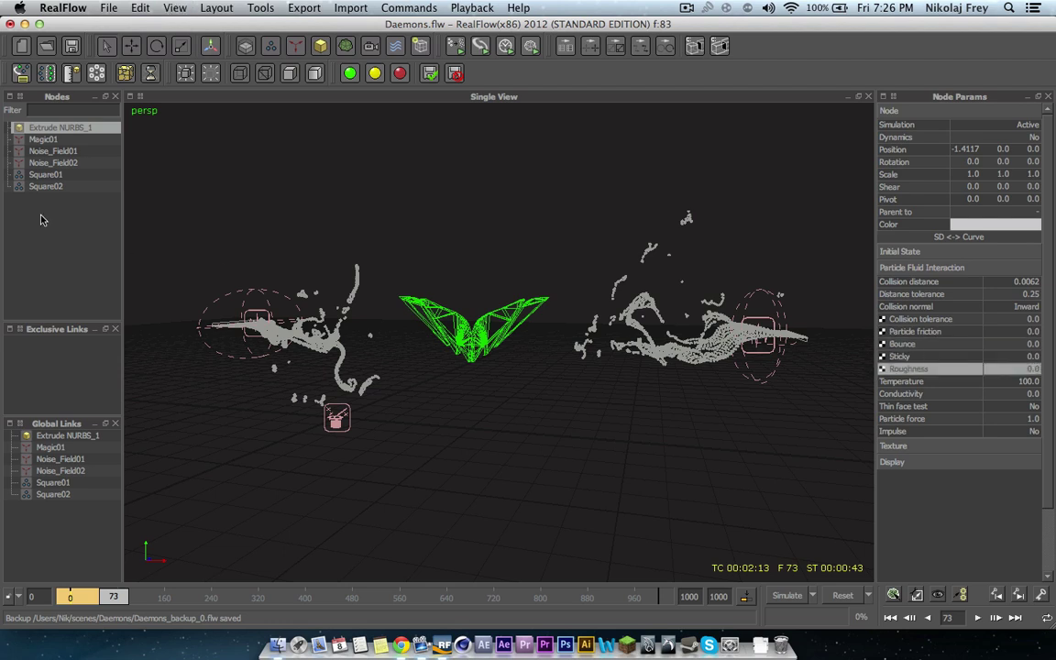
# Review Extrude NURBS_1 up close and inspect both square emitters' particles at frame 56.
pyautogui.click(41, 220)
pyautogui.click(67, 128)
pyautogui.scroll(5, 464, 336)
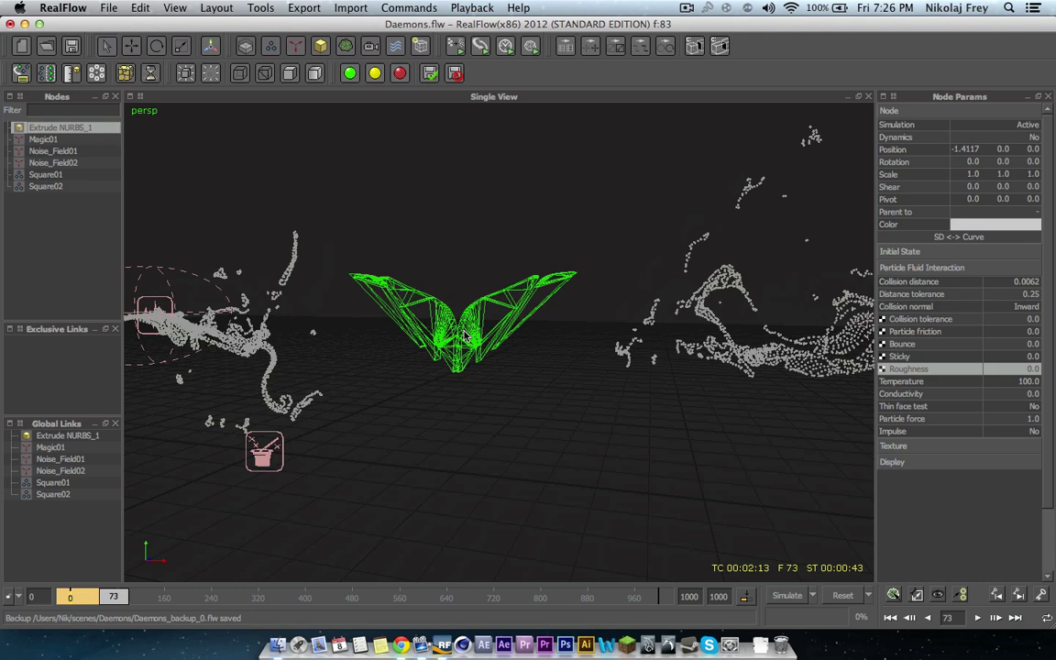
pyautogui.moveTo(463, 332)
pyautogui.keyDown('alt'); pyautogui.mouseDown()
pyautogui.moveTo(536, 334)
pyautogui.moveTo(431, 331)
pyautogui.moveTo(457, 337)
pyautogui.mouseUp(); pyautogui.keyUp('alt')
pyautogui.scroll(-5, 439, 331)
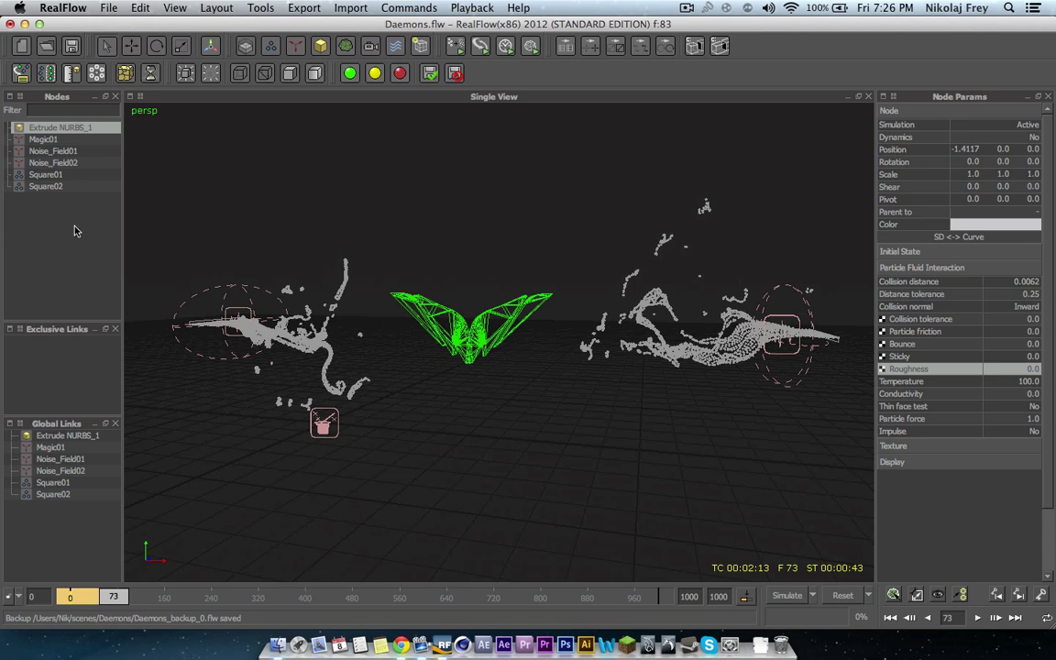
pyautogui.click(40, 176)
pyautogui.keyDown('shift'); pyautogui.click(52, 189); pyautogui.keyUp('shift')
pyautogui.keyDown('alt'); pyautogui.moveTo(491, 318); pyautogui.dragTo(391, 429); pyautogui.keyUp('alt')
pyautogui.moveTo(108, 600)
pyautogui.mouseDown()
pyautogui.moveTo(69, 596)
pyautogui.moveTo(103, 597)
pyautogui.mouseUp()
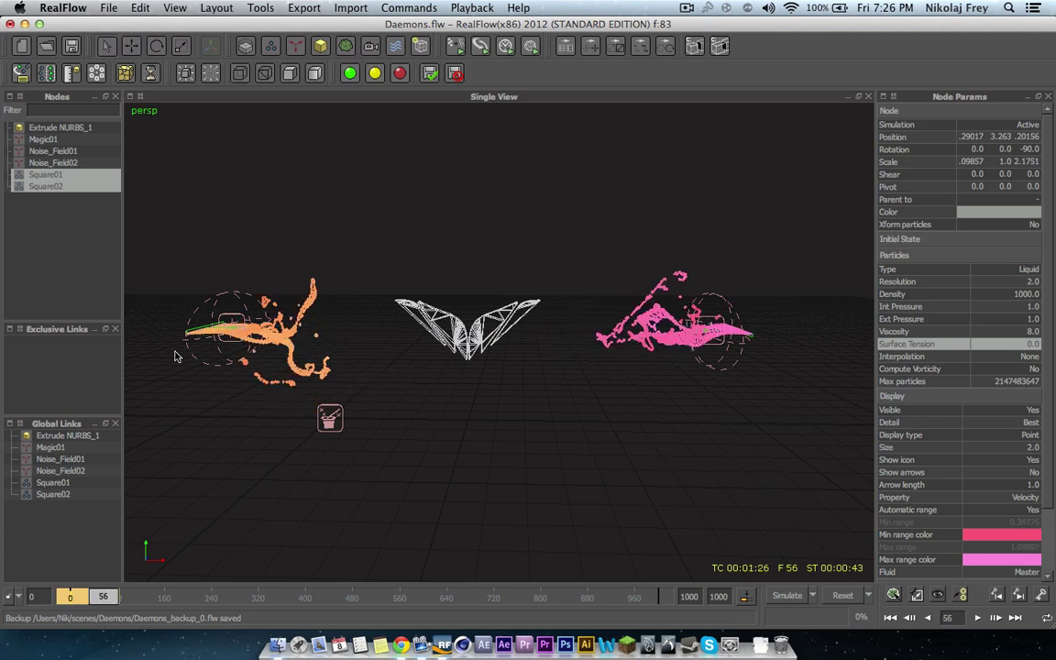
# Add a Filter daemon and a Container emitter to the scene.
pyautogui.click(264, 46)
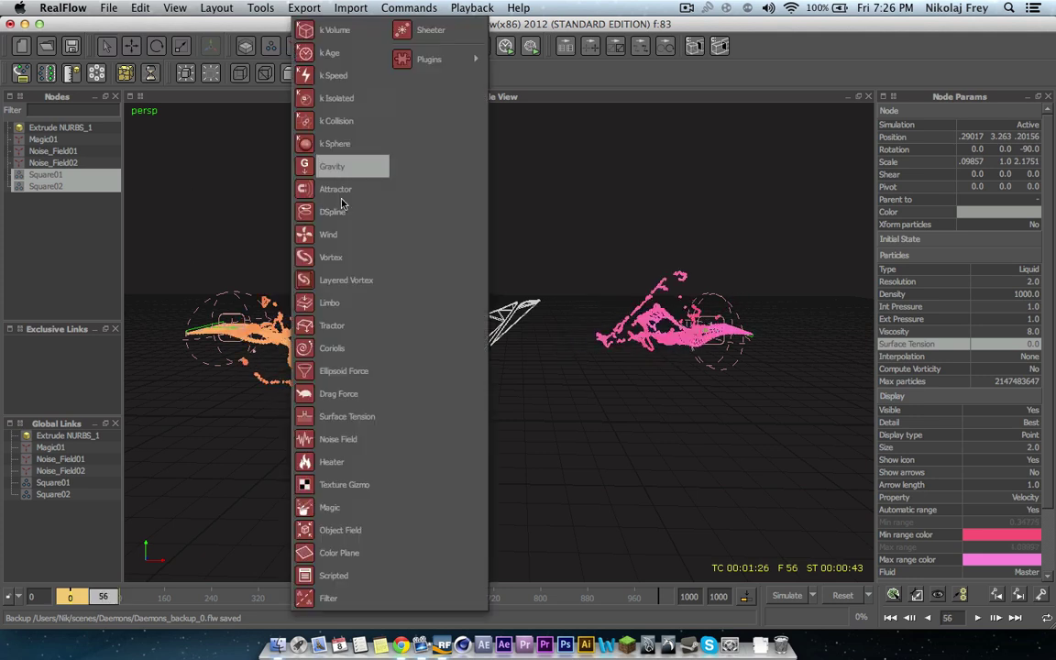
pyautogui.click(330, 596)
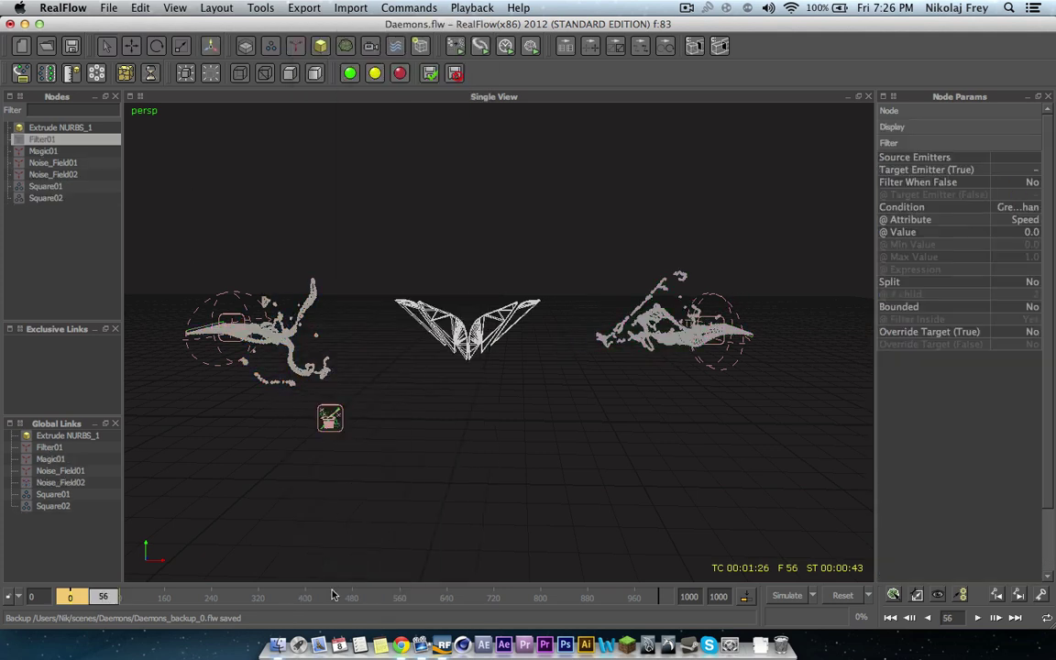
pyautogui.click(272, 47)
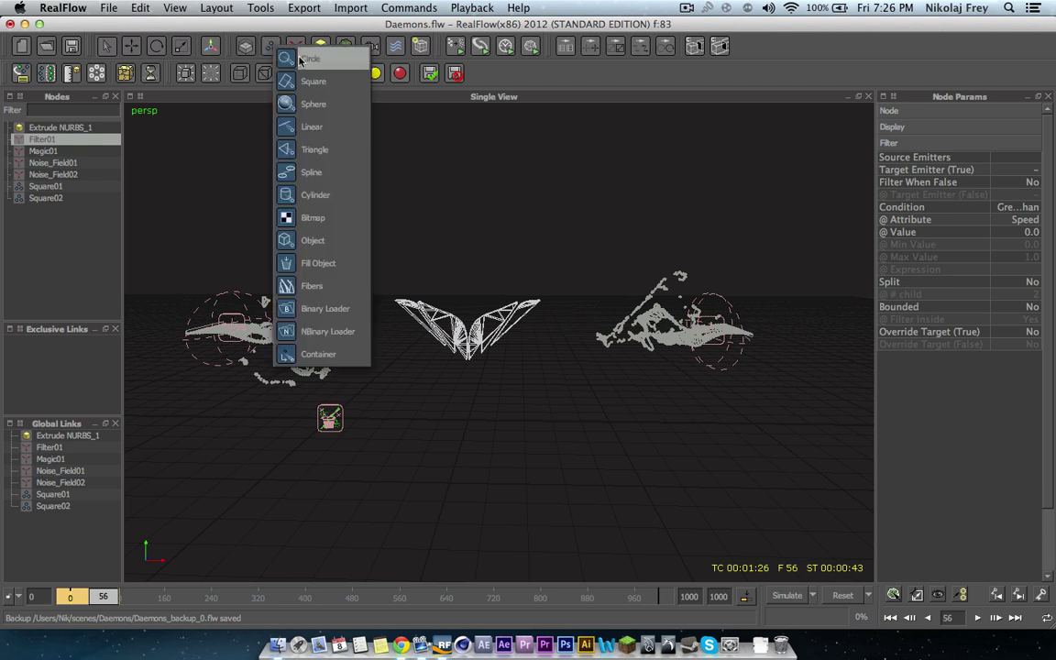
pyautogui.click(320, 354)
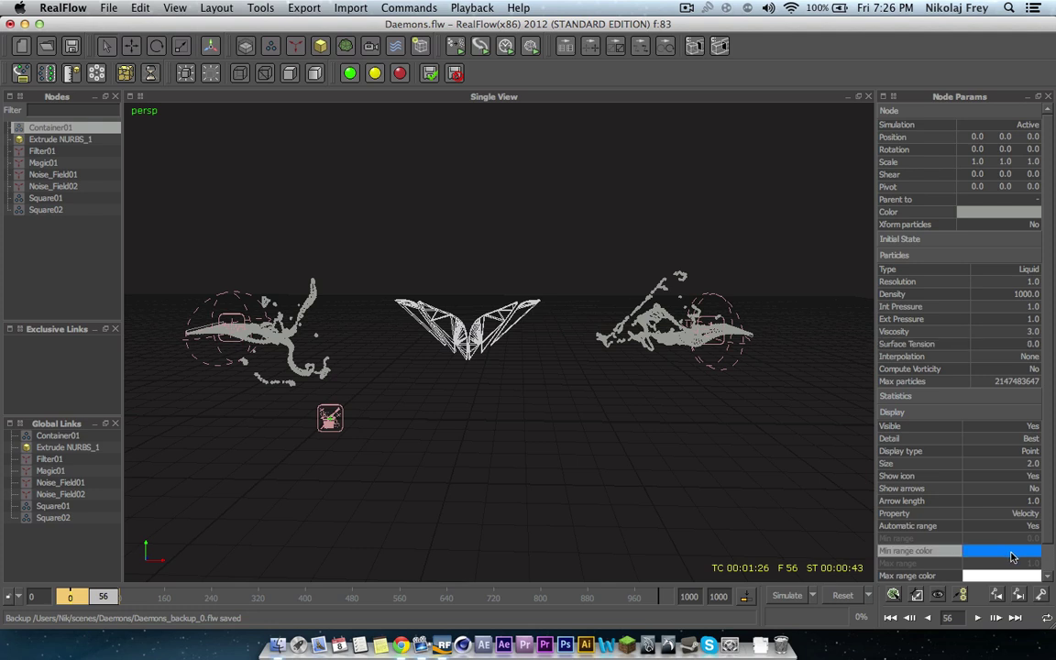
# Set Container01's minimum range color to yellow-green and its maximum range color to pale green.
pyautogui.click(1008, 554)
pyautogui.click(221, 233)
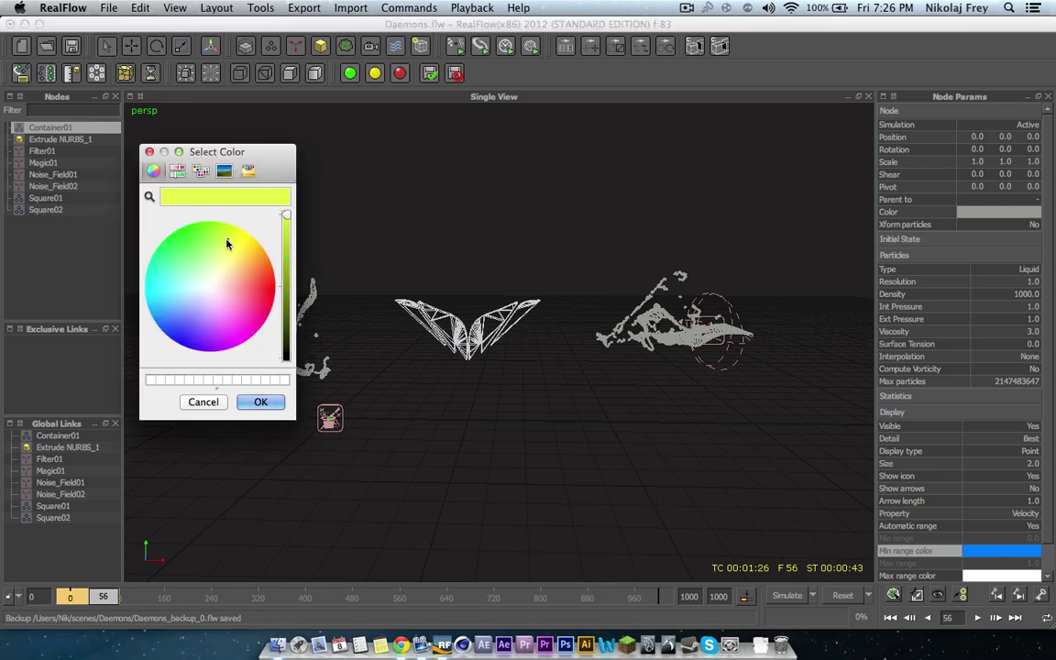
pyautogui.click(261, 401)
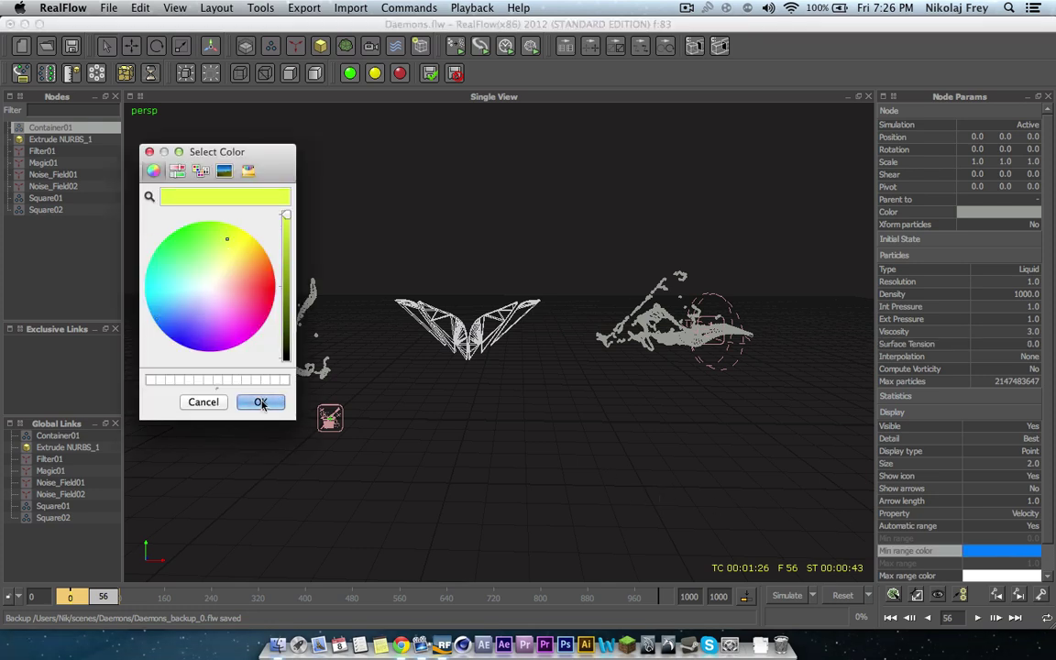
pyautogui.click(1001, 576)
pyautogui.click(204, 266)
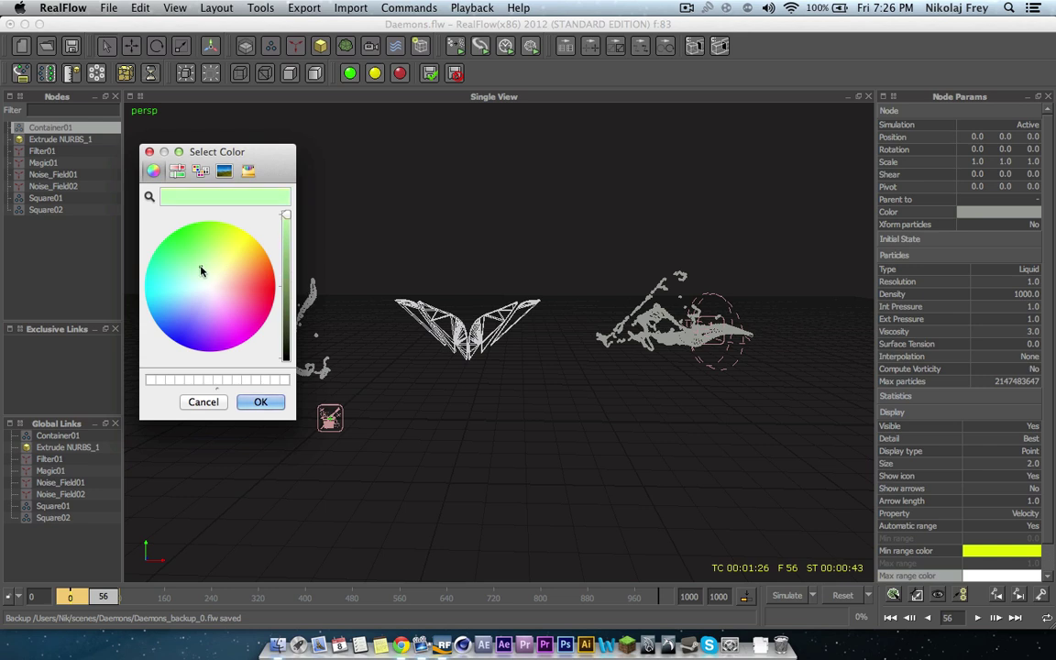
pyautogui.click(260, 401)
pyautogui.keyDown('alt'); pyautogui.moveTo(456, 317); pyautogui.dragTo(463, 312, button='middle'); pyautogui.keyUp('alt')
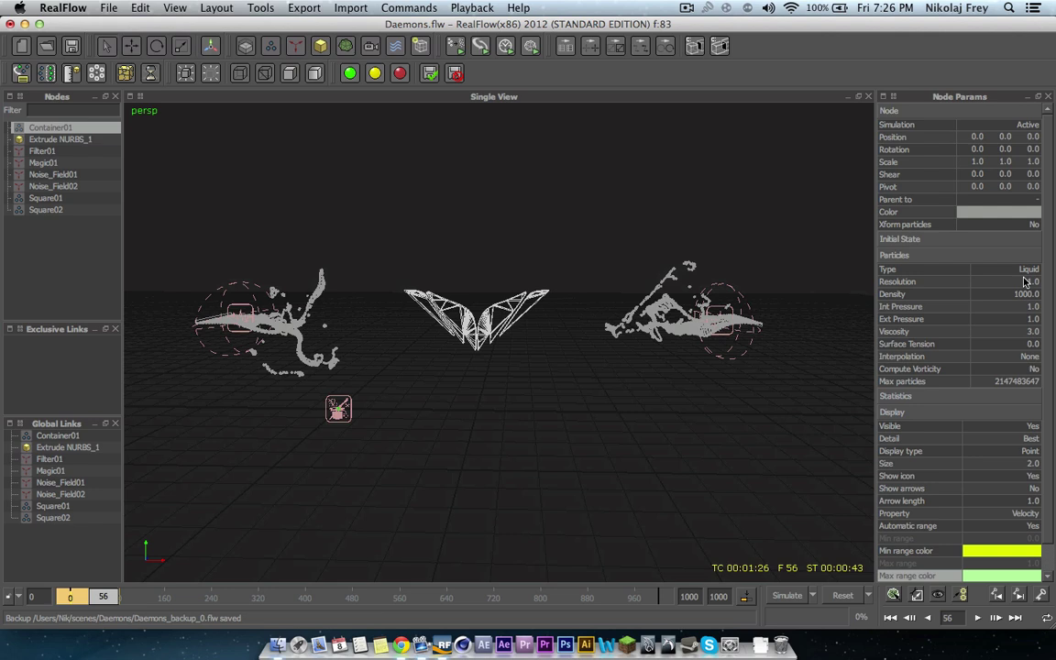
# Check a square emitter's fluid settings and set Container01's resolution to 2.0 and viscosity to 8.0.
pyautogui.click(925, 279)
pyautogui.click(41, 197)
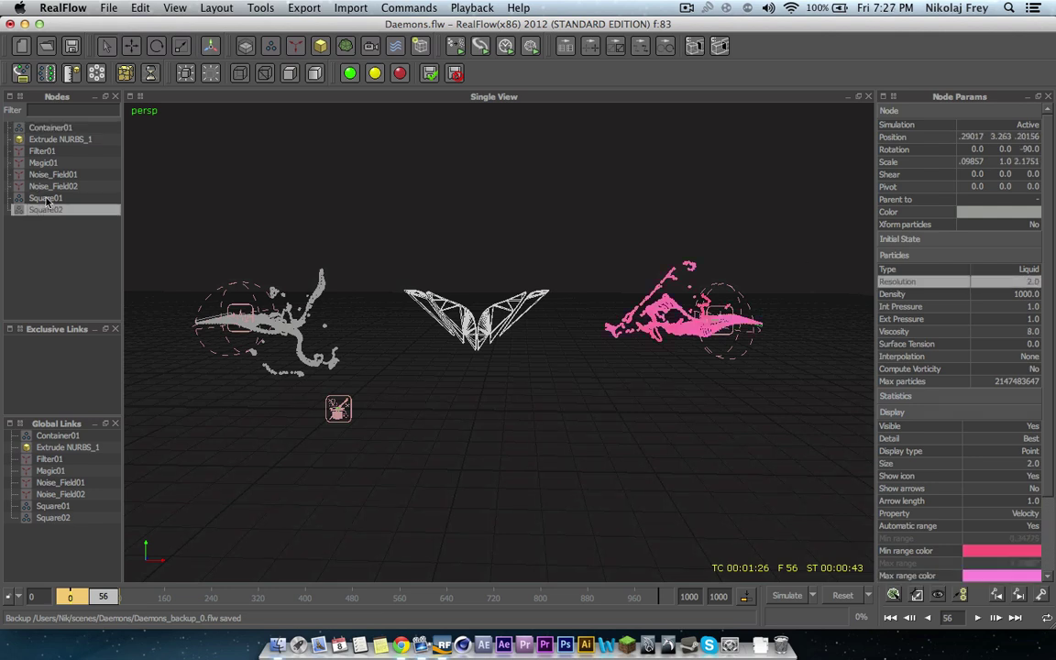
pyautogui.click(52, 128)
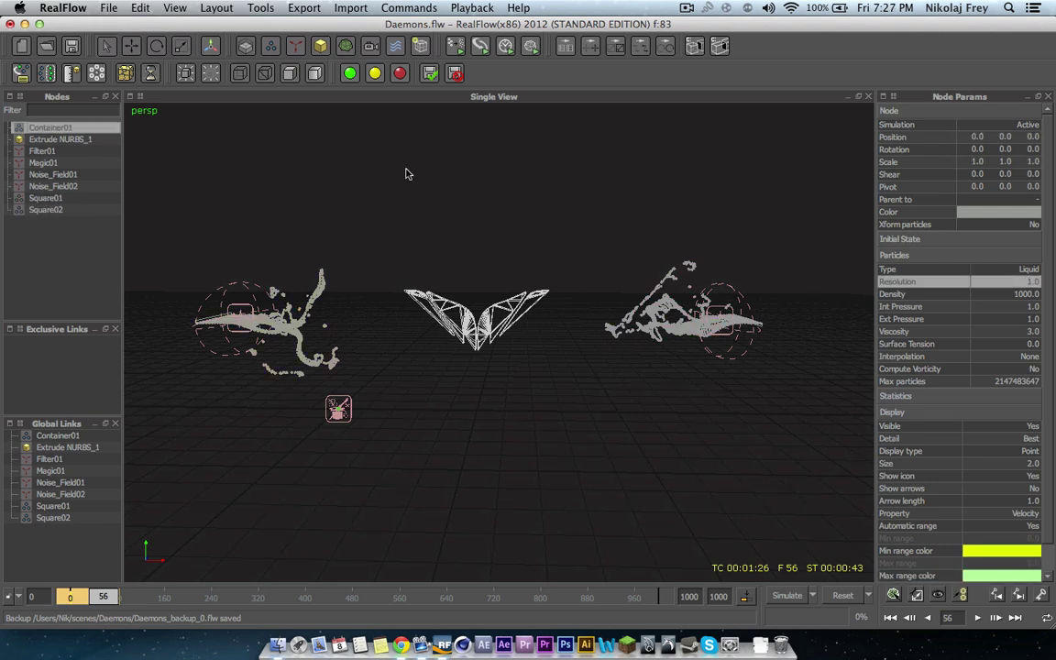
pyautogui.write('2')
pyautogui.click(1033, 331)
pyautogui.write('8')
pyautogui.press('Return')
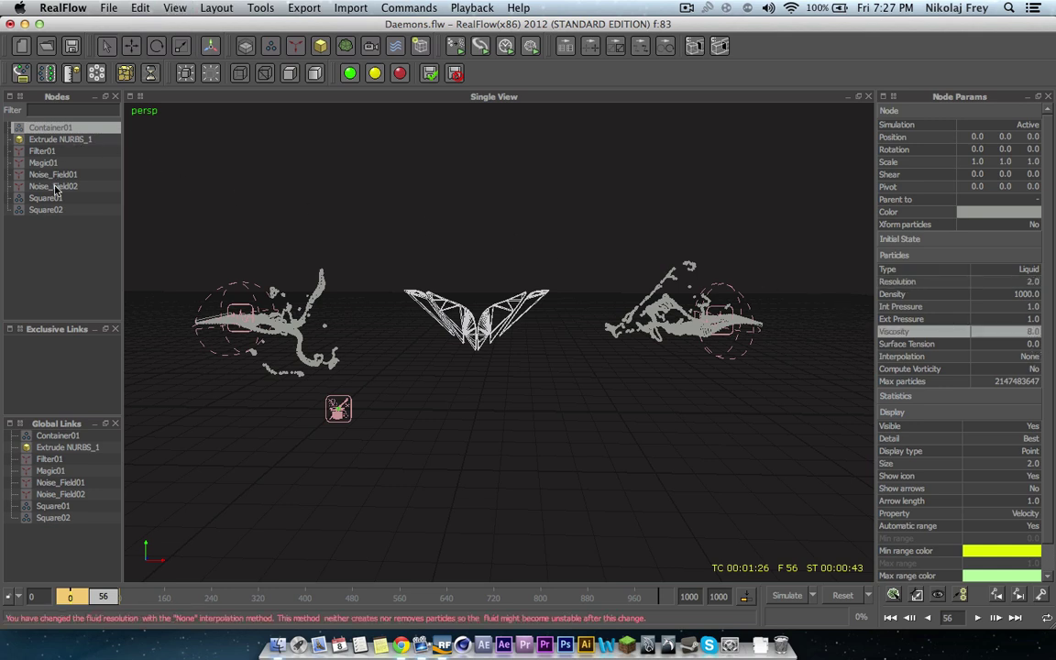
# Assign Square01 and Square02 as the source emitters of Filter01.
pyautogui.click(43, 152)
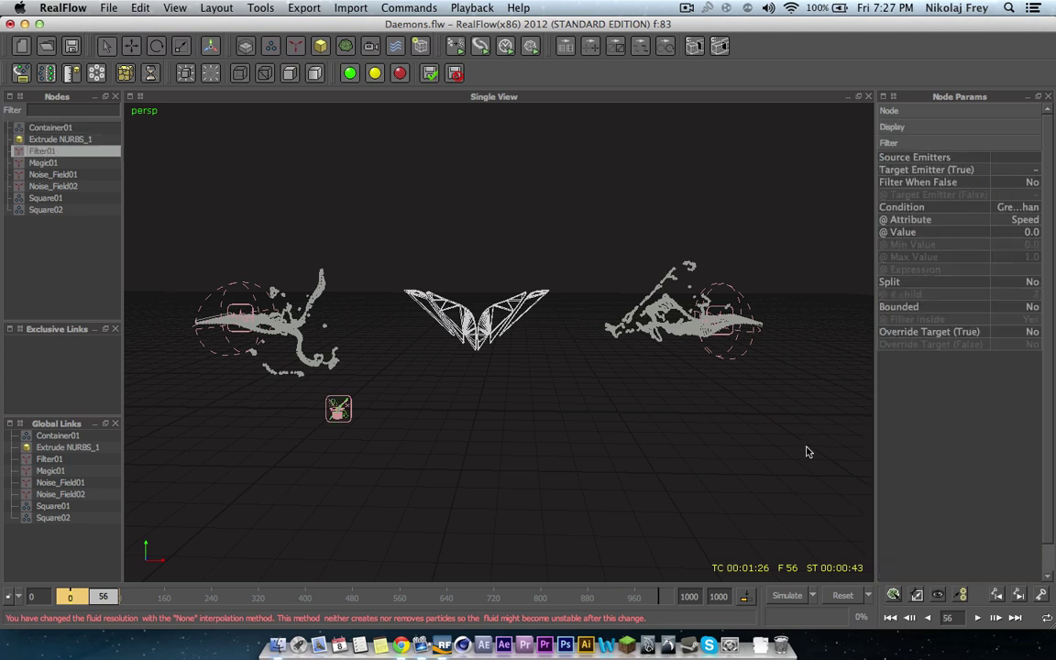
pyautogui.click(1027, 158)
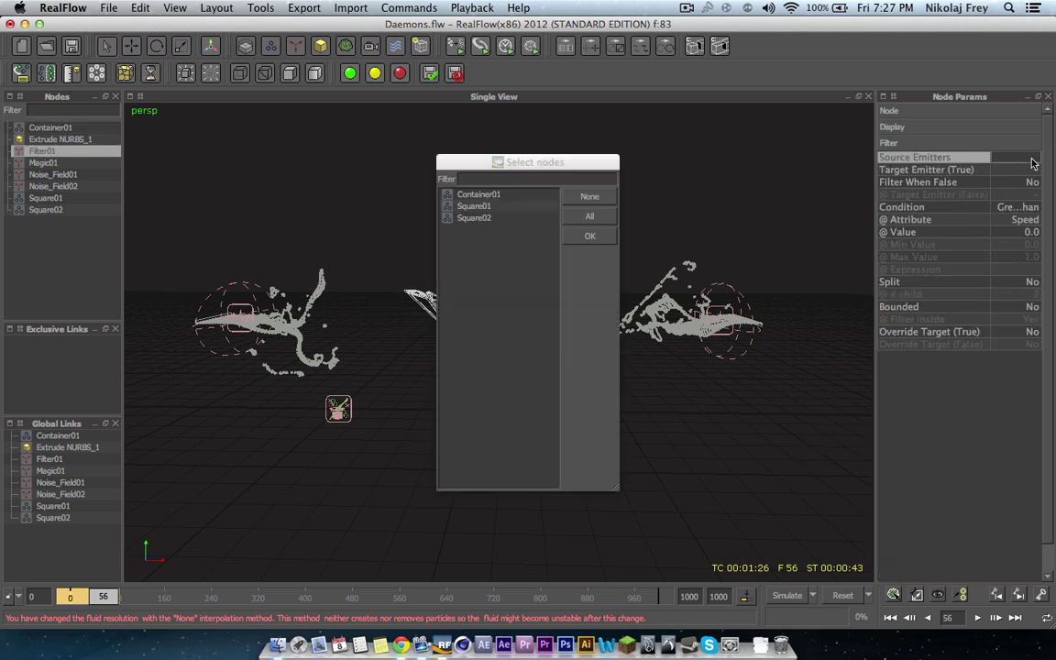
pyautogui.click(515, 207)
pyautogui.keyDown('shift'); pyautogui.click(474, 218); pyautogui.keyUp('shift')
pyautogui.click(590, 235)
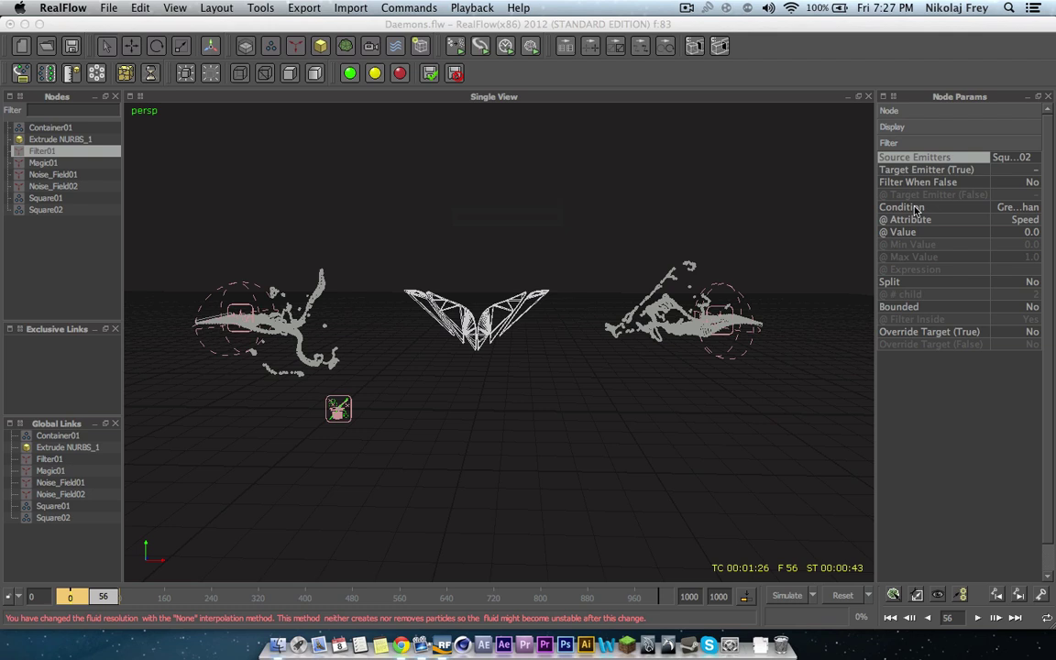
# Assign Container01 as Filter01's target emitter for particles that meet the condition.
pyautogui.click(1031, 171)
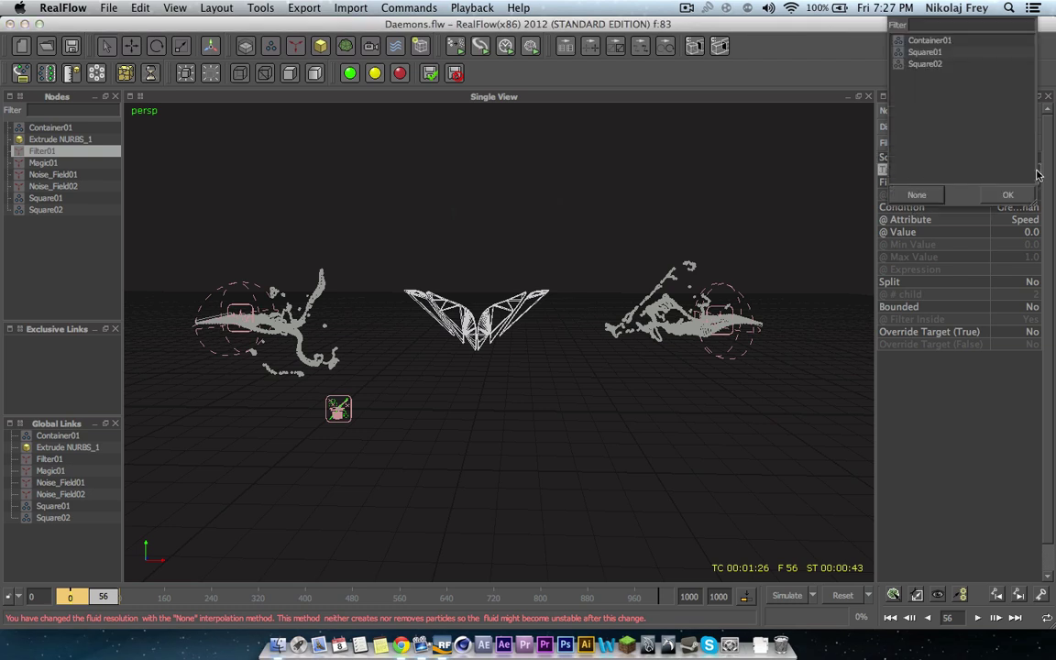
pyautogui.click(928, 40)
pyautogui.click(1005, 194)
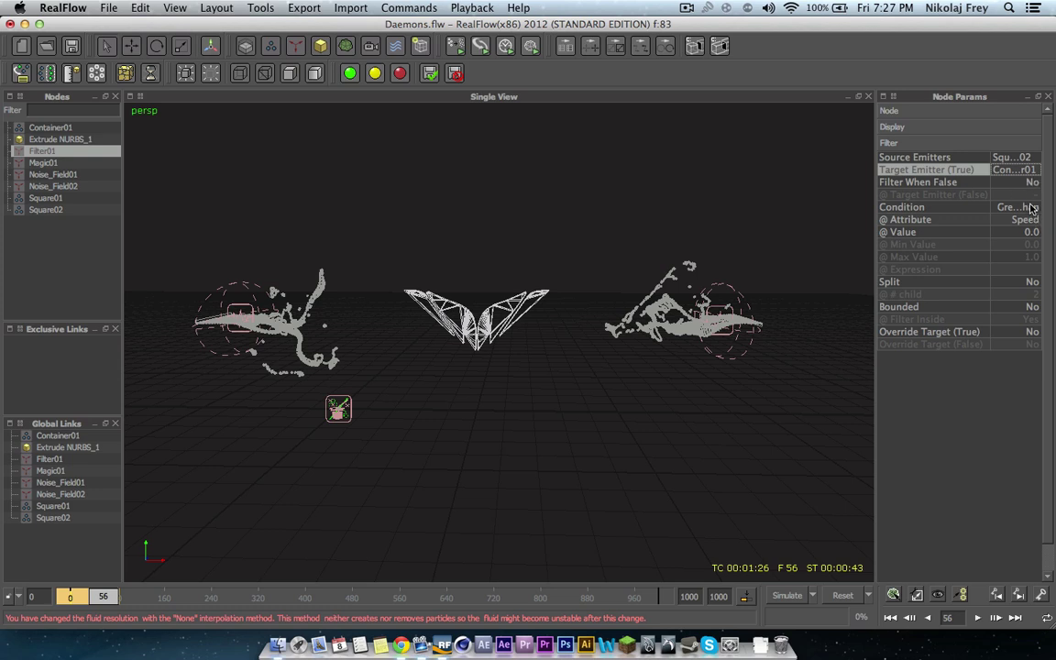
# Widen the parameters area and set Filter01's condition to In Range.
pyautogui.click(1032, 208)
pyautogui.click(1024, 220)
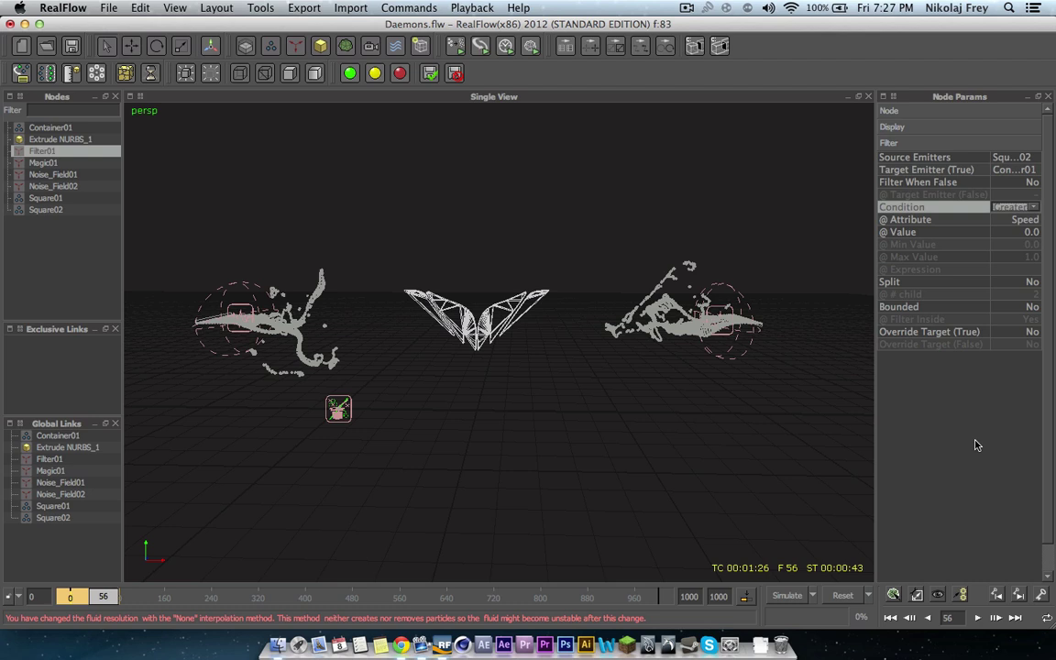
pyautogui.moveTo(878, 424); pyautogui.dragTo(841, 426)
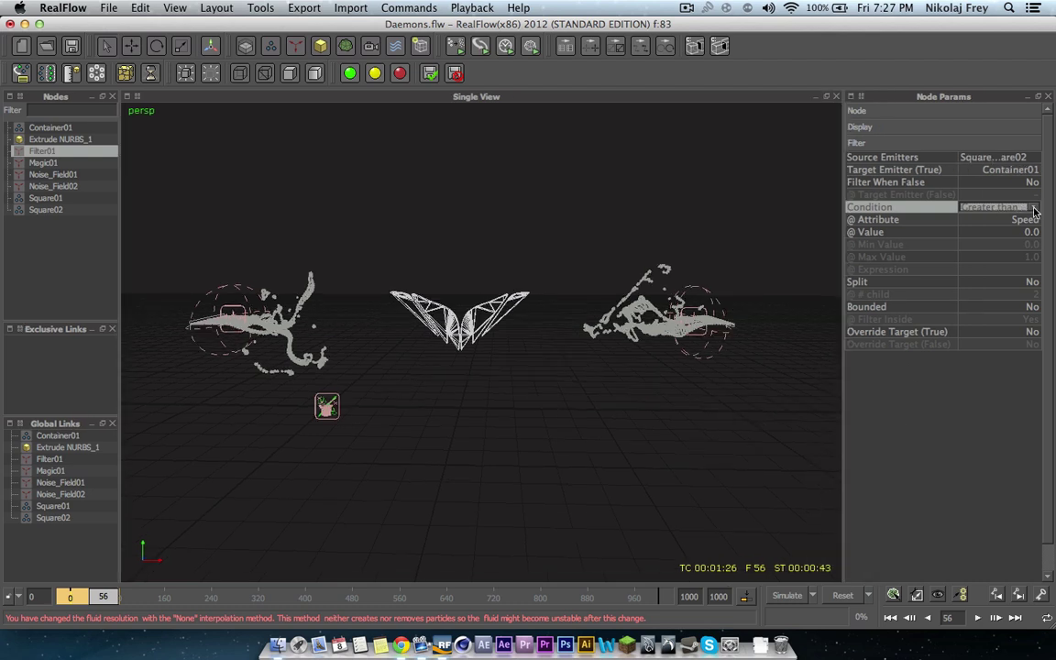
pyautogui.click(1033, 208)
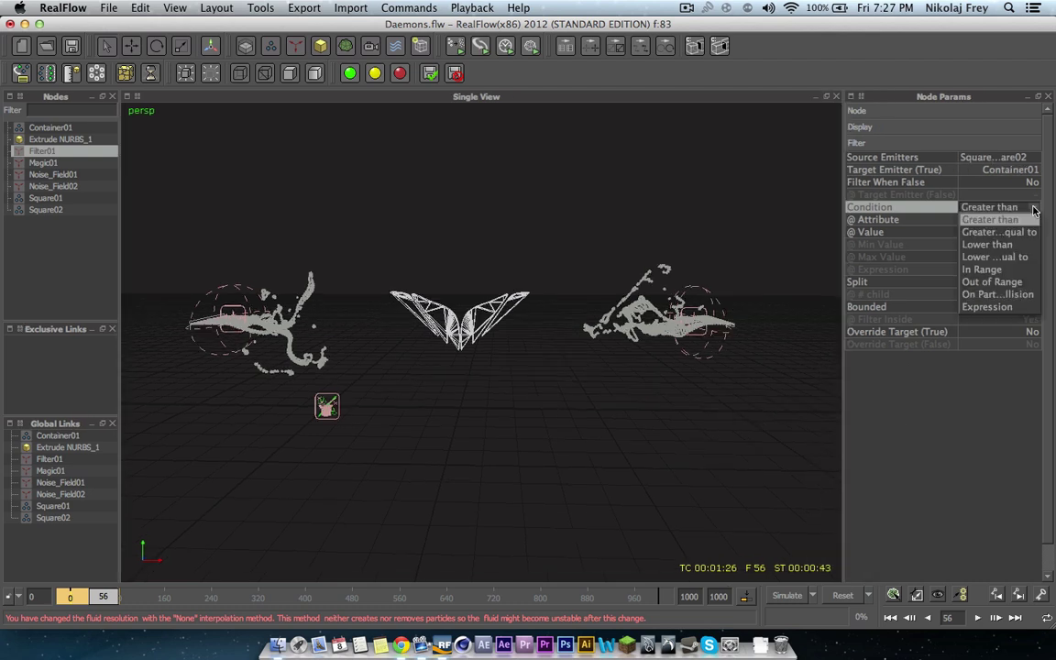
pyautogui.click(1013, 271)
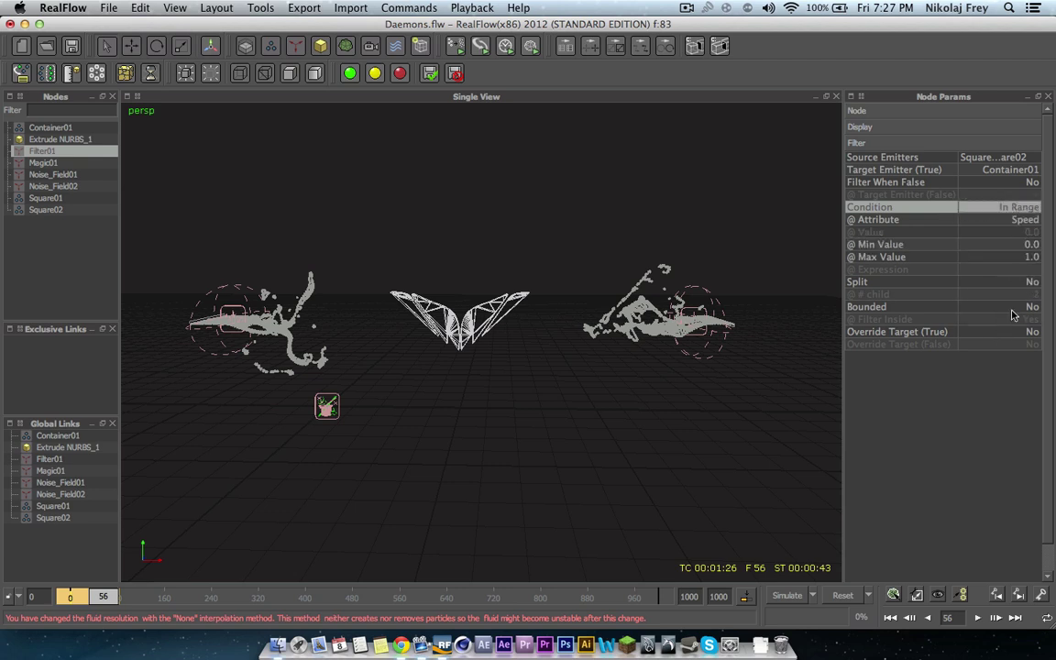
# Set Filter01's range attribute to Age with a maximum value of 5000.
pyautogui.click(1027, 258)
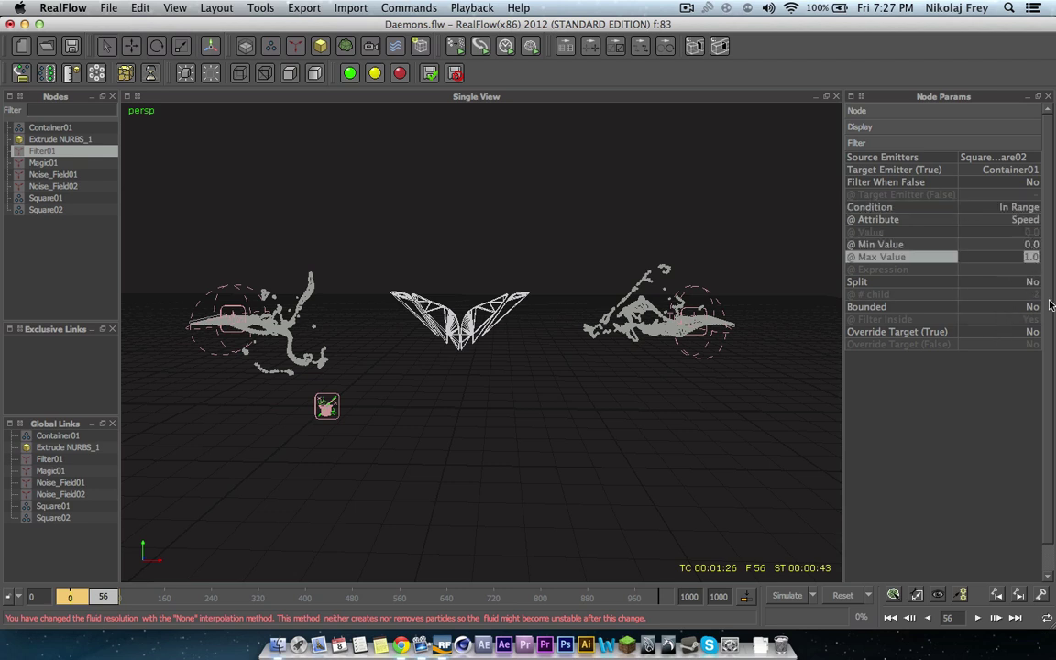
pyautogui.click(1033, 222)
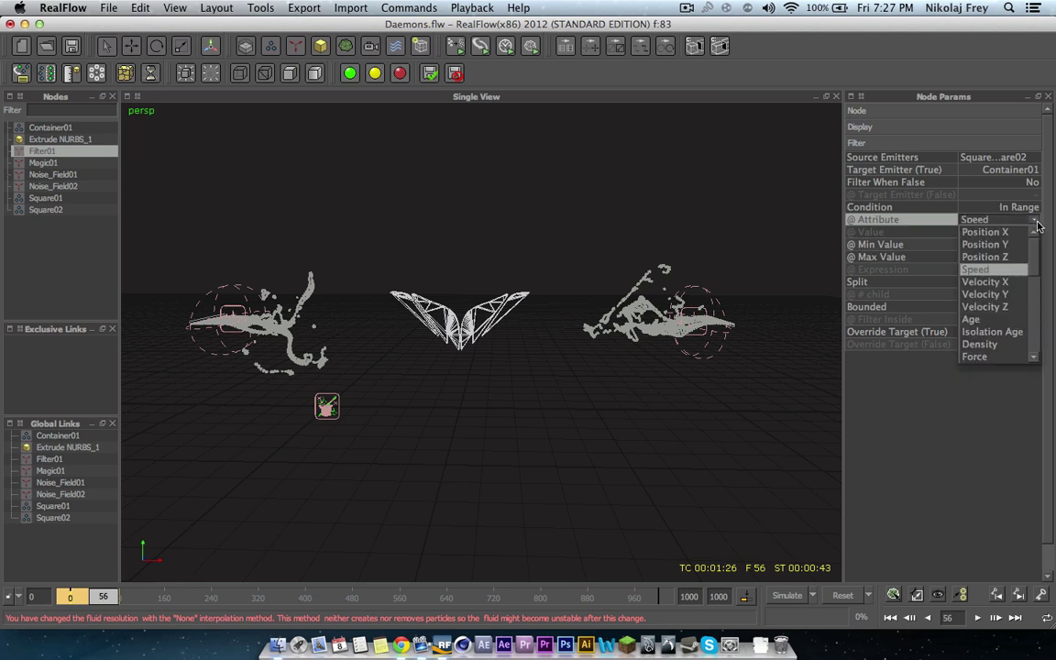
pyautogui.scroll(-2, 1017, 275)
pyautogui.click(973, 280)
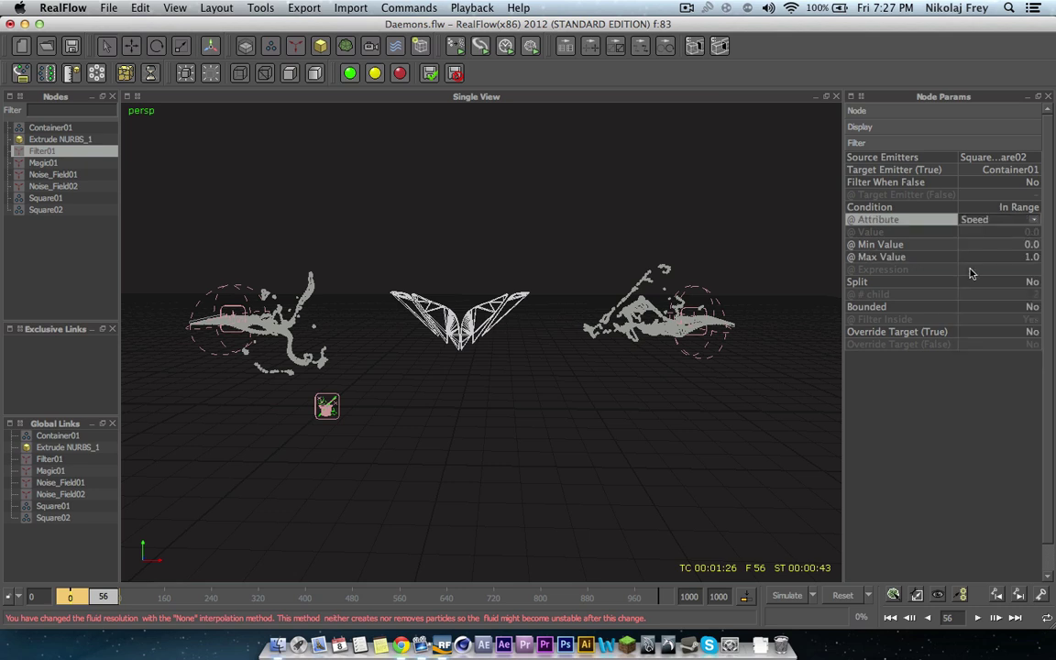
pyautogui.click(1032, 258)
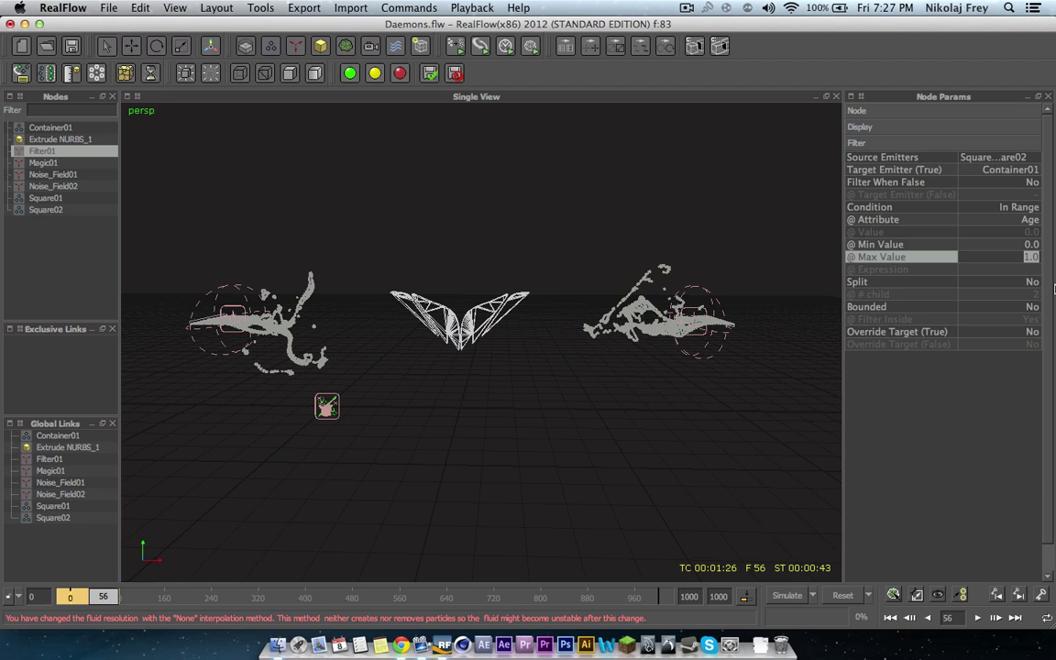
pyautogui.write('5000')
pyautogui.press('Return')
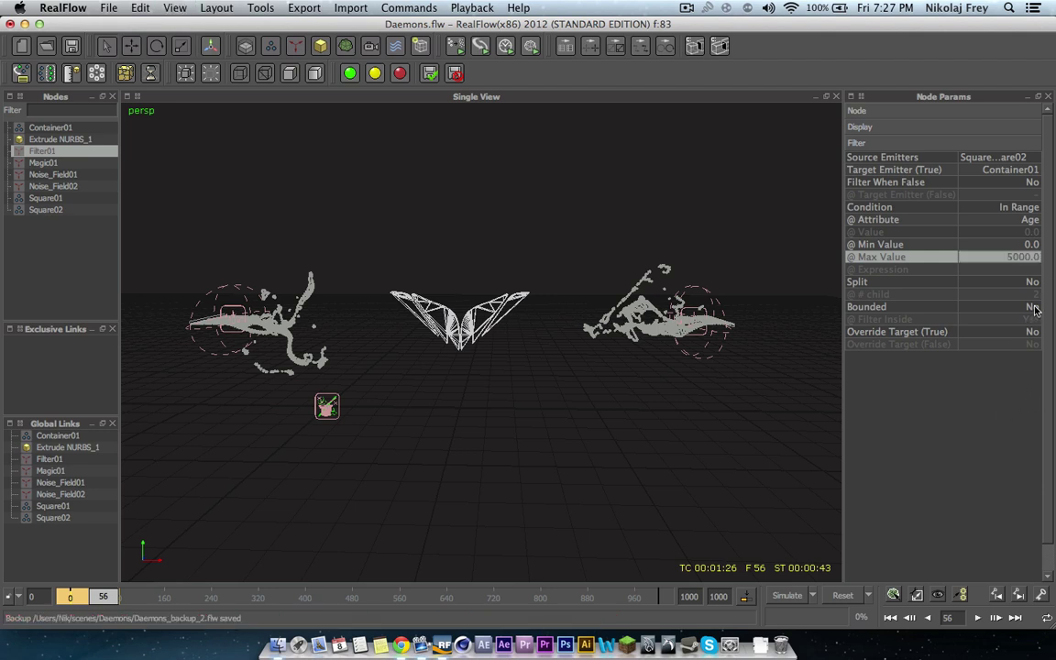
# Set Filter01's Bounded option to Yes and show frame 83 in the front view.
pyautogui.click(1033, 307)
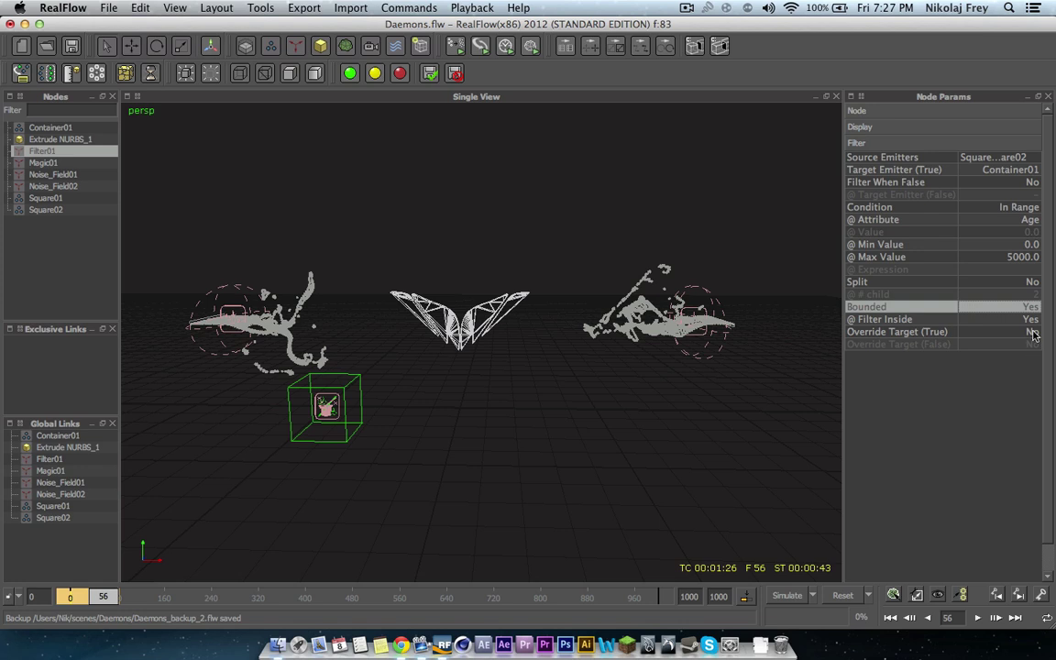
pyautogui.press('2')
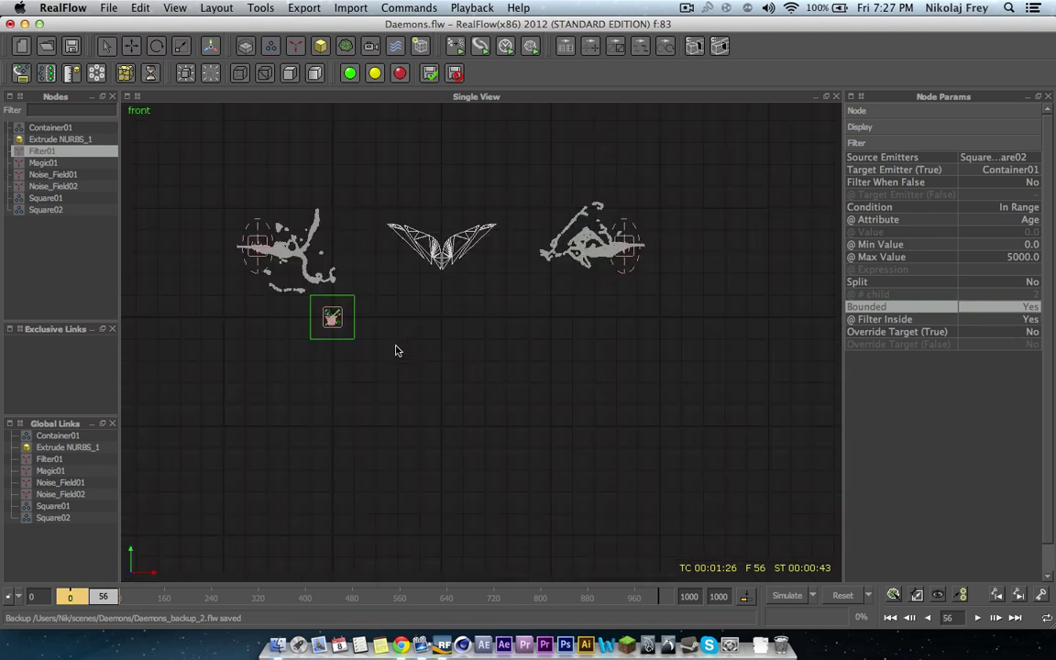
pyautogui.moveTo(102, 599); pyautogui.dragTo(162, 601)
pyautogui.click(119, 597)
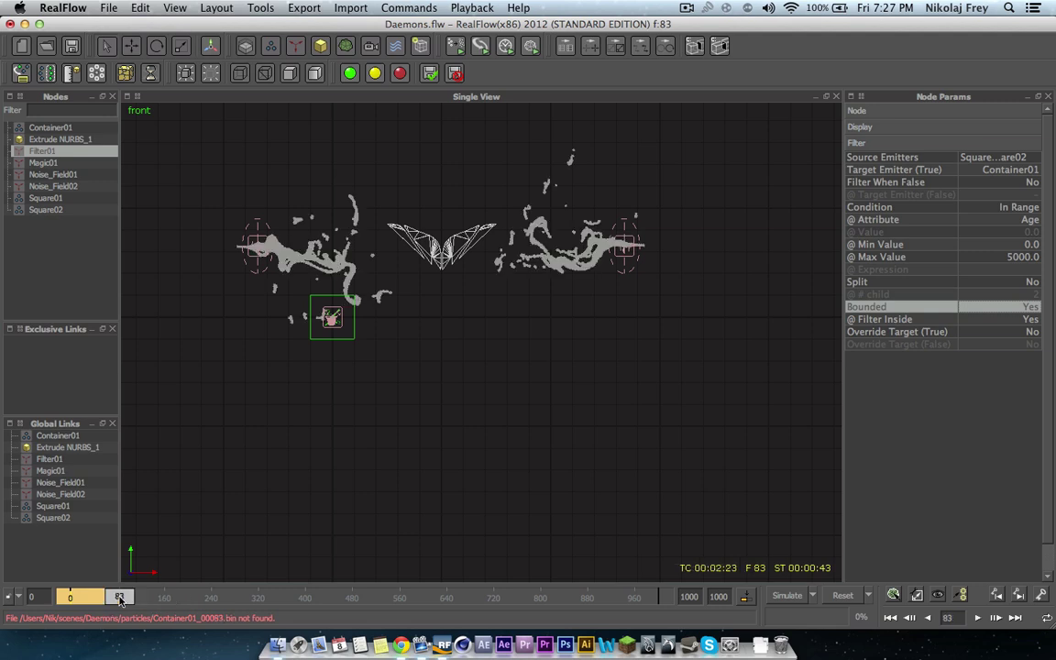
pyautogui.click(992, 619)
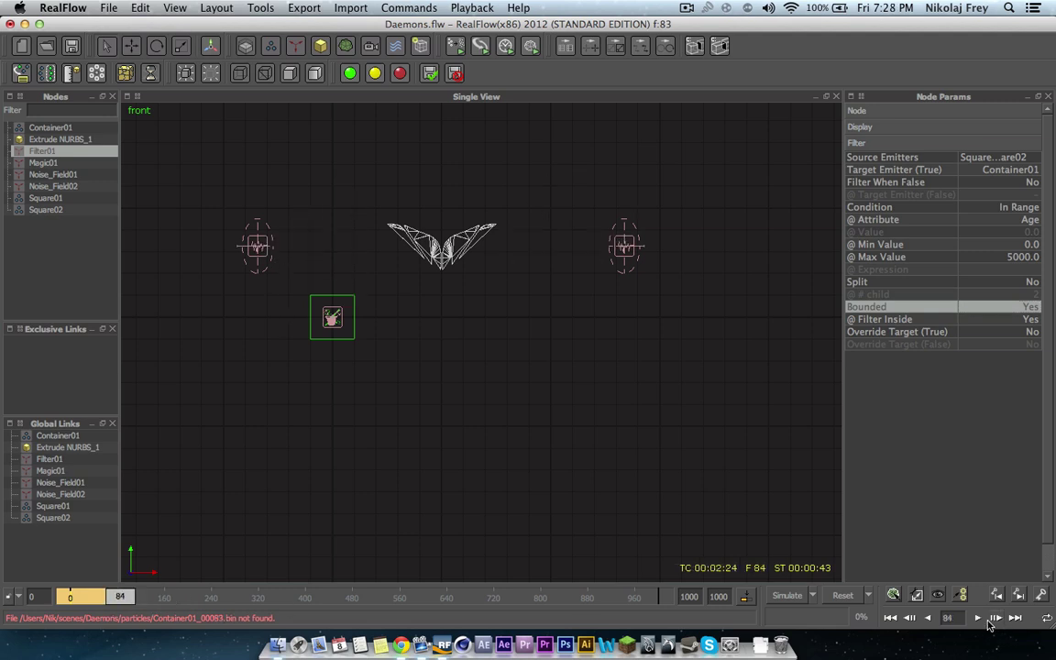
pyautogui.click(910, 619)
# Move Filter01's bounding box across and up so it is centered on the NURBS object.
pyautogui.click(131, 46)
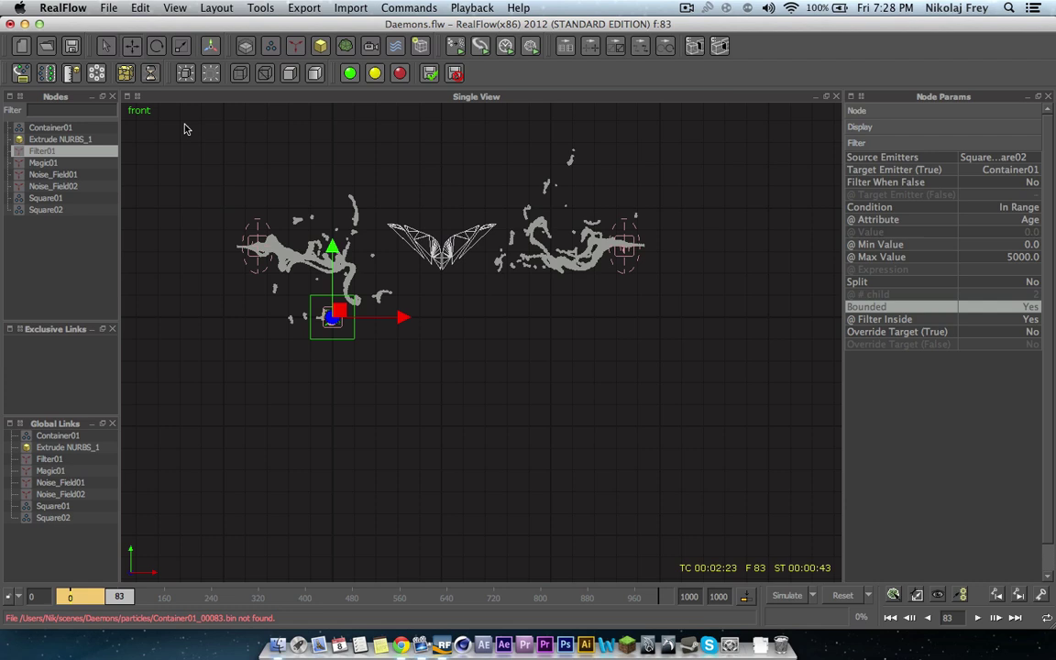
pyautogui.moveTo(400, 317); pyautogui.dragTo(507, 317)
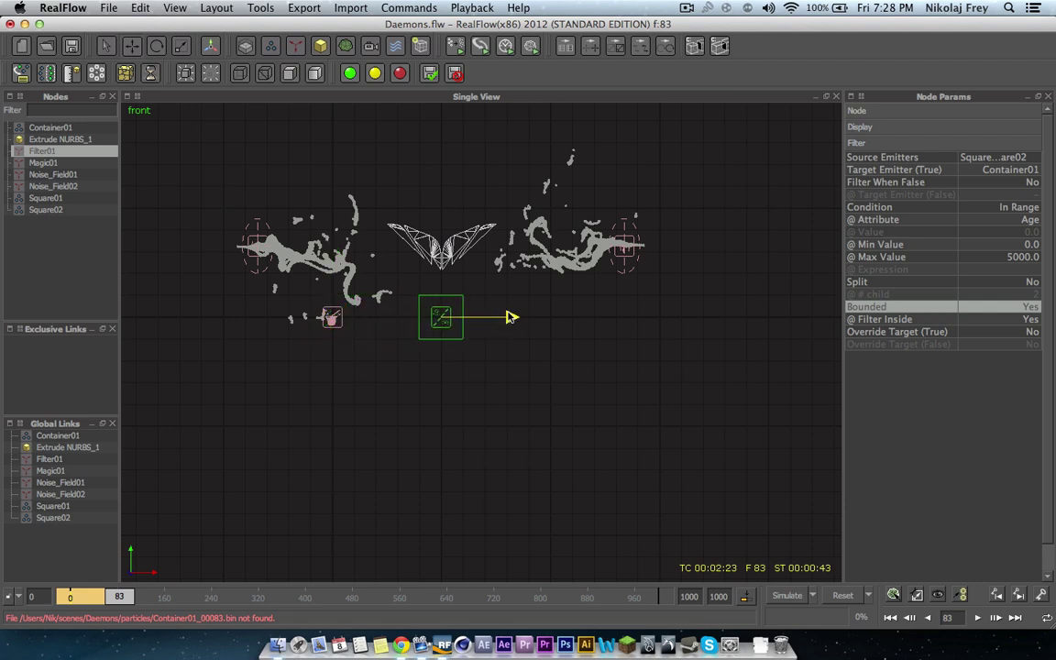
pyautogui.moveTo(444, 250); pyautogui.dragTo(444, 187)
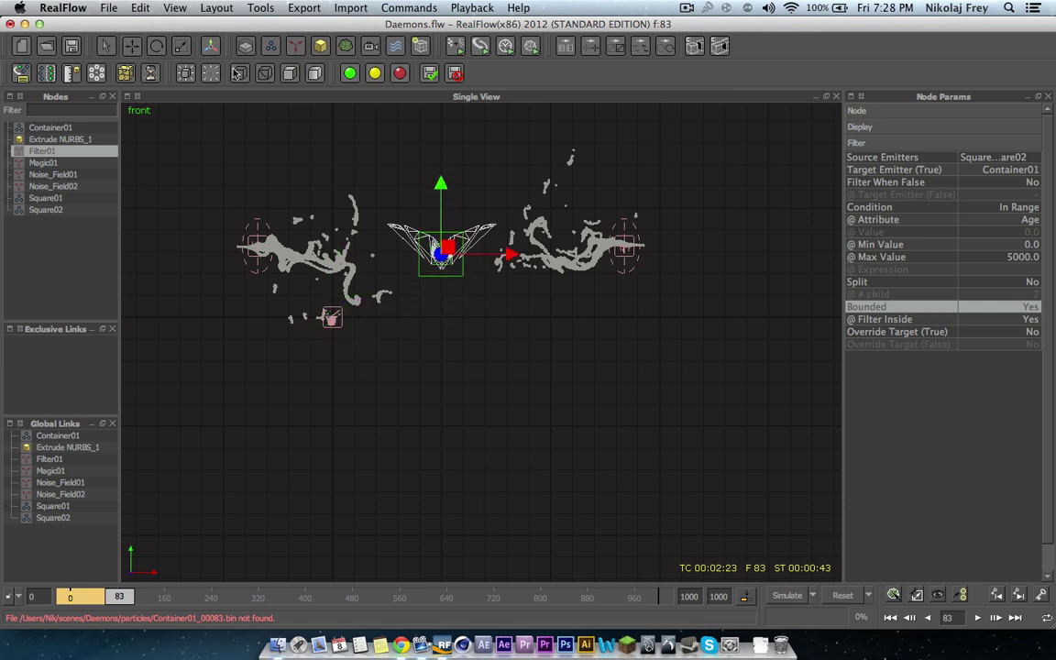
# Scale Filter01's bounding box into a tall, deep box enclosing the NURBS object, with both square emitters outside it.
pyautogui.click(182, 46)
pyautogui.moveTo(510, 255); pyautogui.dragTo(560, 255)
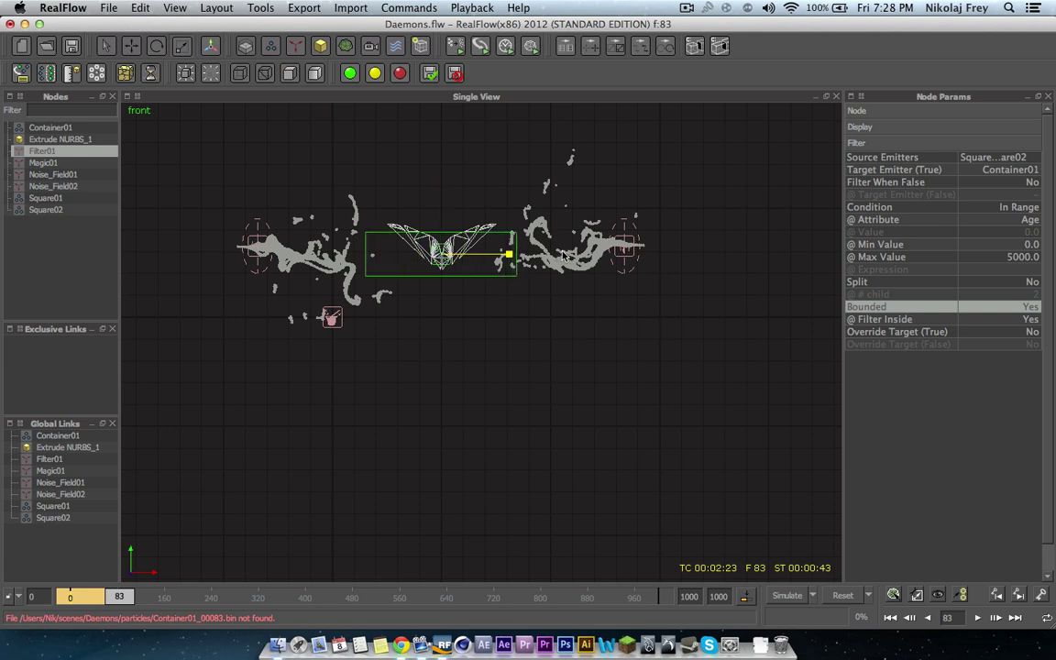
pyautogui.moveTo(441, 188); pyautogui.dragTo(452, 39)
pyautogui.moveTo(509, 255); pyautogui.dragTo(546, 137)
pyautogui.press('1')
pyautogui.press('4')
pyautogui.moveTo(483, 357)
pyautogui.keyDown('alt'); pyautogui.mouseDown()
pyautogui.moveTo(324, 359)
pyautogui.moveTo(438, 370)
pyautogui.moveTo(486, 360)
pyautogui.mouseUp(); pyautogui.keyUp('alt')
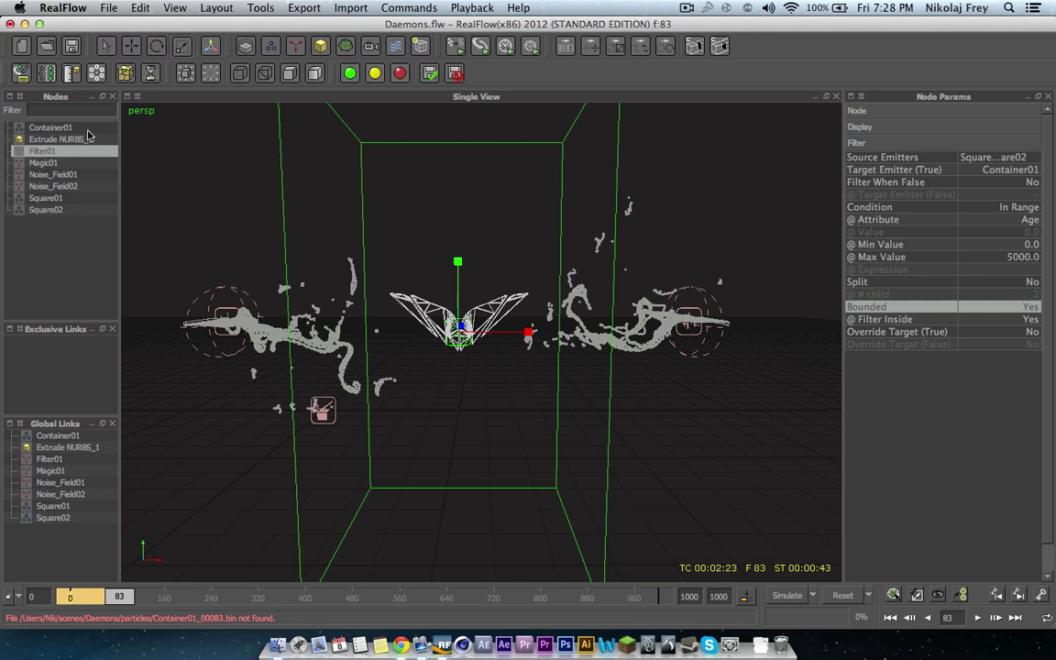
# Compare the particle colors of Container01, Square01 and Square02 against the filter's bounding box in the perspective view.
pyautogui.click(55, 128)
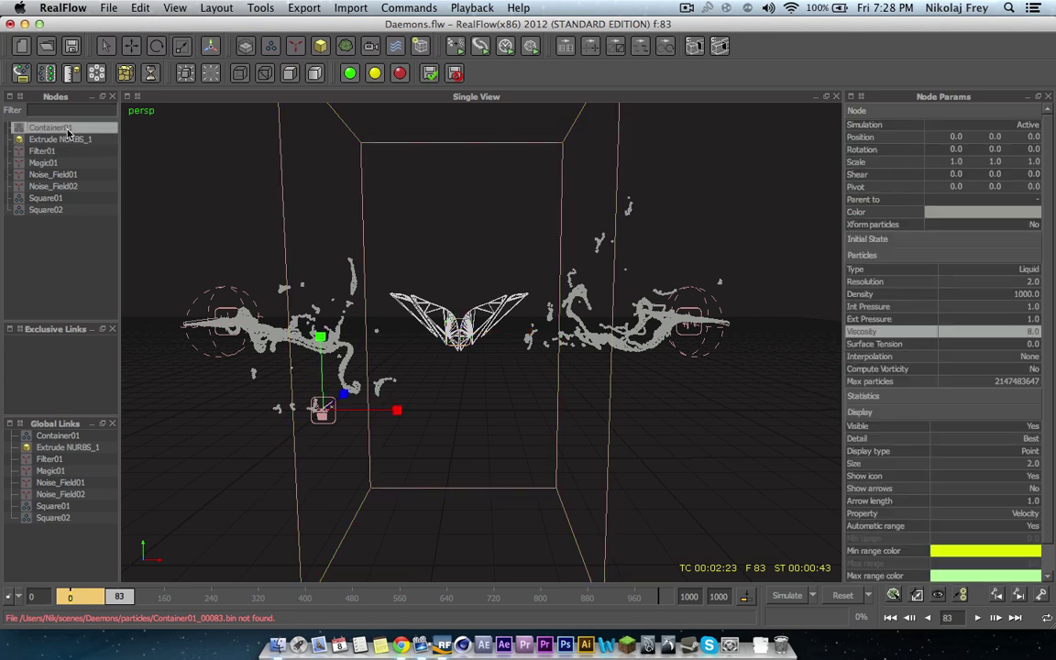
pyautogui.click(50, 197)
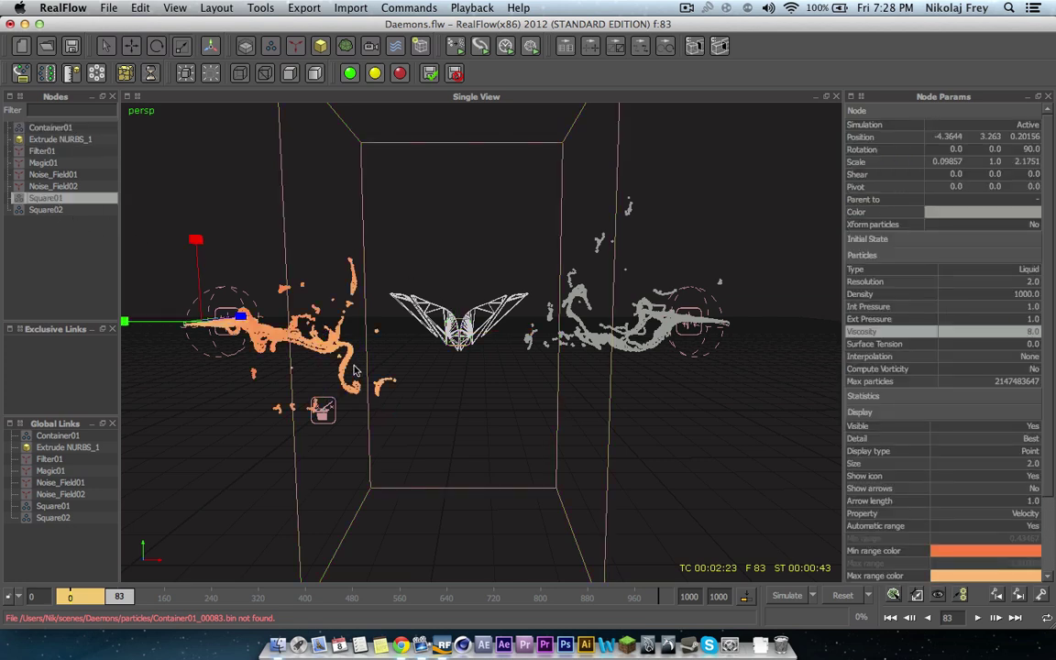
pyautogui.keyDown('alt'); pyautogui.moveTo(355, 369); pyautogui.dragTo(358, 352); pyautogui.keyUp('alt')
pyautogui.click(44, 210)
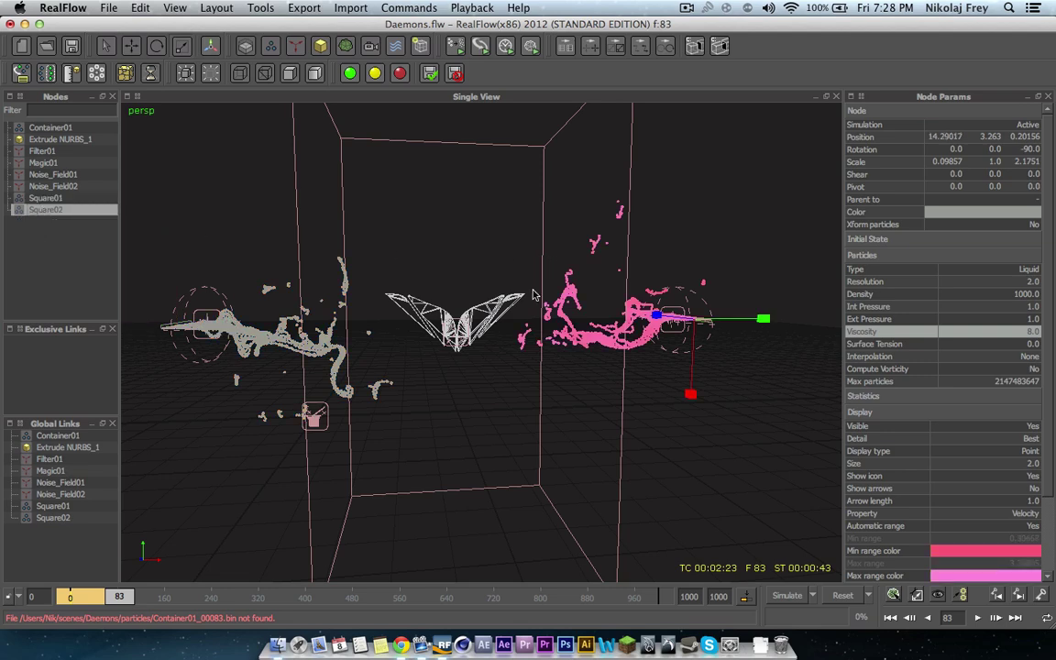
pyautogui.click(52, 128)
pyautogui.keyDown('alt'); pyautogui.moveTo(344, 314); pyautogui.dragTo(446, 343); pyautogui.keyUp('alt')
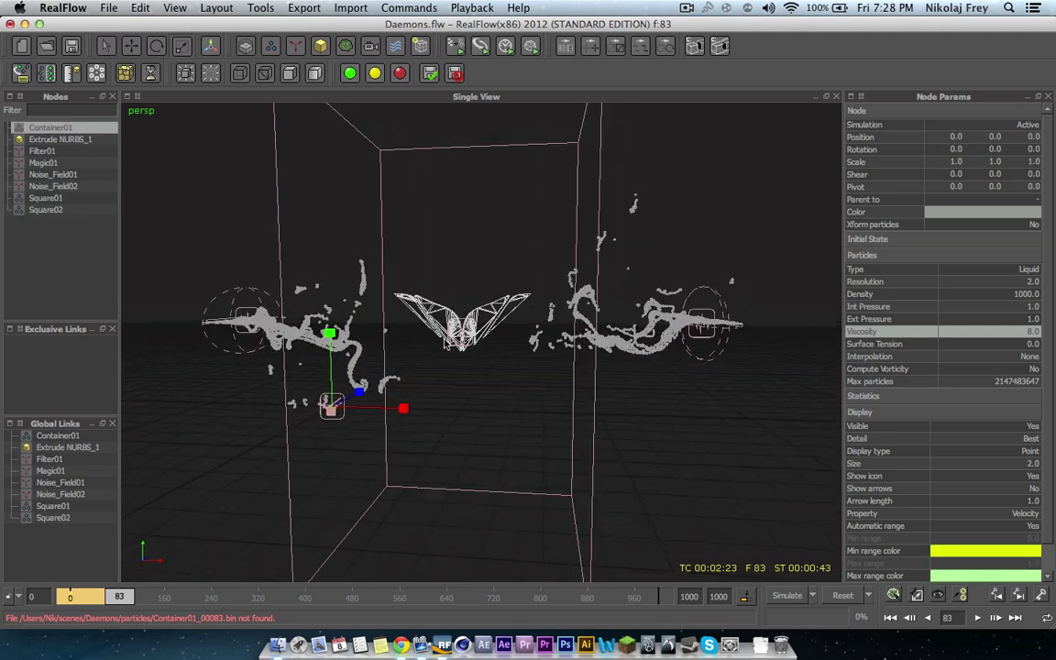
# Reset the simulation to frame 0.
pyautogui.click(50, 163)
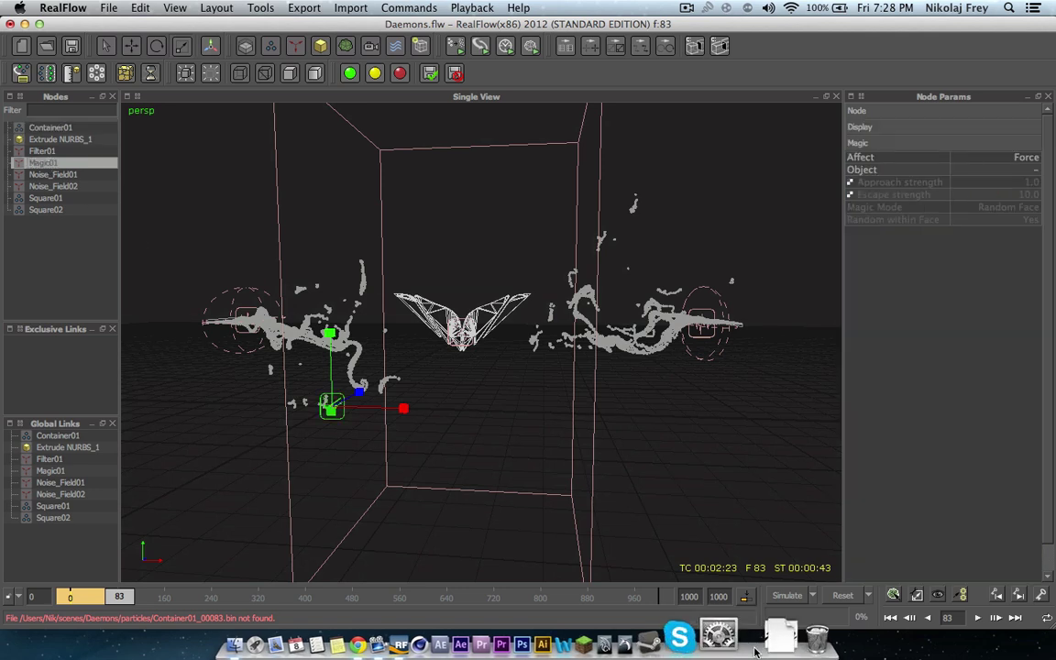
pyautogui.click(840, 596)
pyautogui.press('Return')
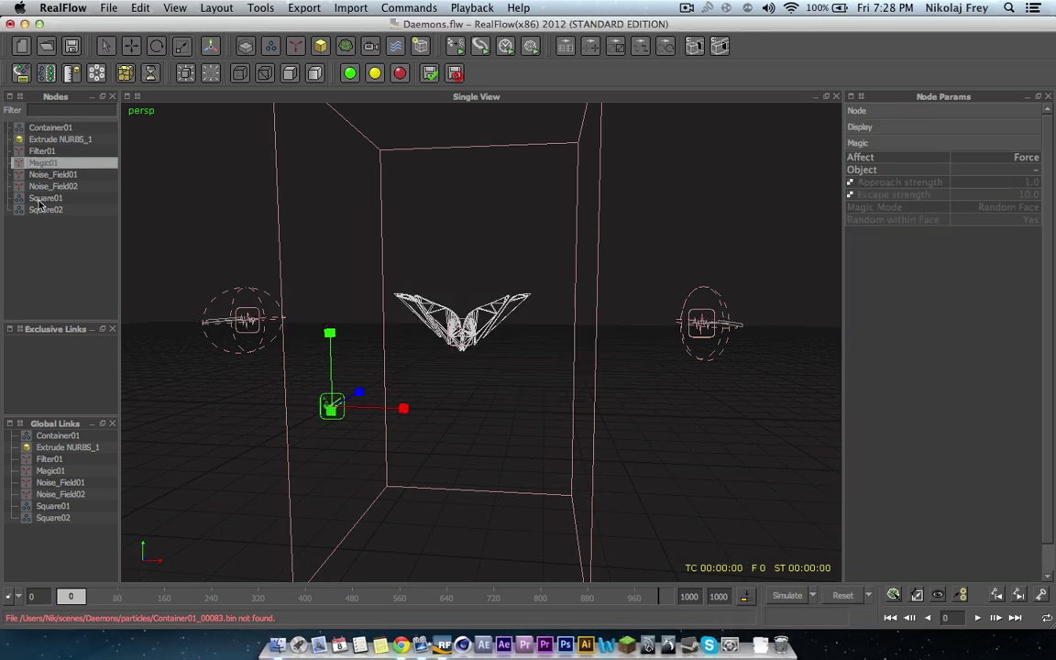
# Save the scene and run the simulation with Square01, Square02 and Container01 selected.
pyautogui.click(42, 209)
pyautogui.keyDown('super'); pyautogui.click(43, 199); pyautogui.keyUp('super')
pyautogui.keyDown('super'); pyautogui.click(51, 128); pyautogui.keyUp('super')
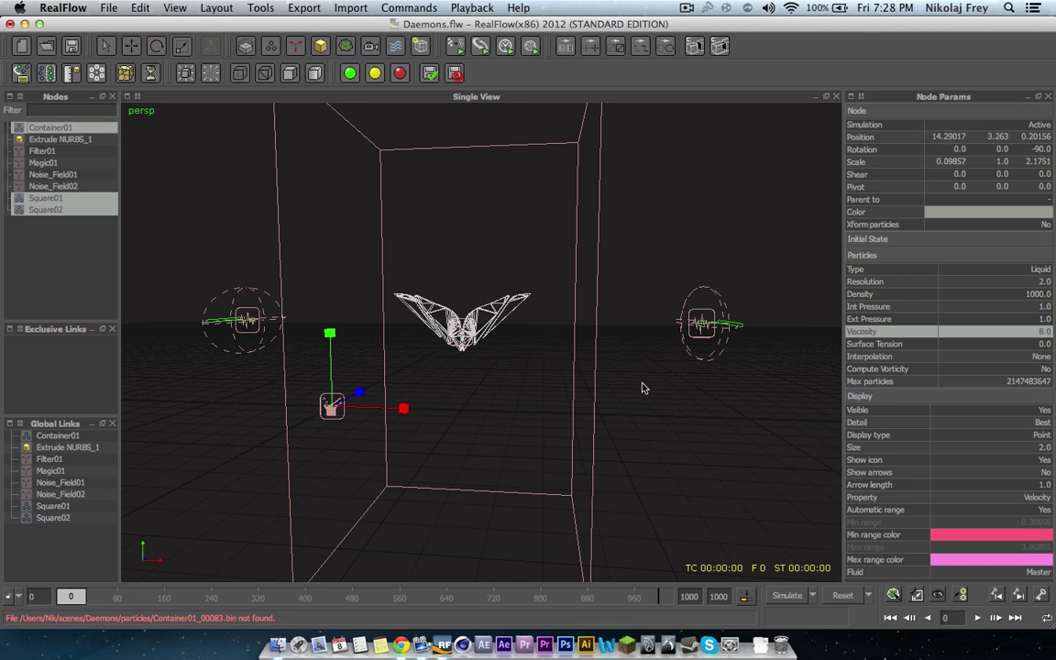
pyautogui.press('super+s')
pyautogui.click(786, 596)
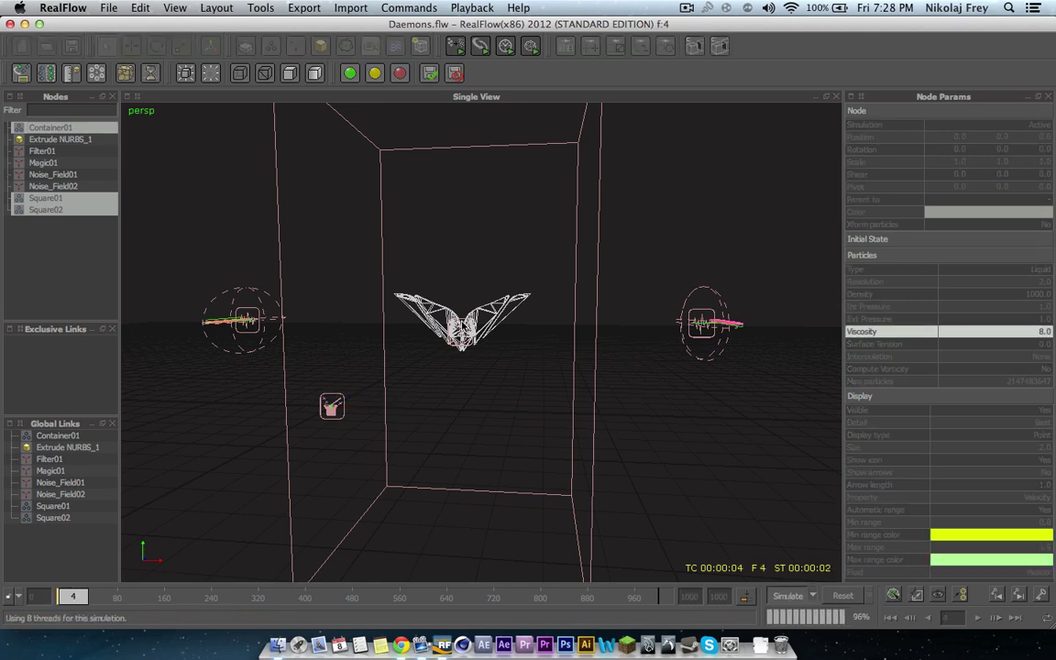
# Examine the running simulation from several angles, checking Container01's particles where the fluid enters the filter's bounding box.
pyautogui.keyDown('alt'); pyautogui.moveTo(509, 328); pyautogui.dragTo(492, 345); pyautogui.keyUp('alt')
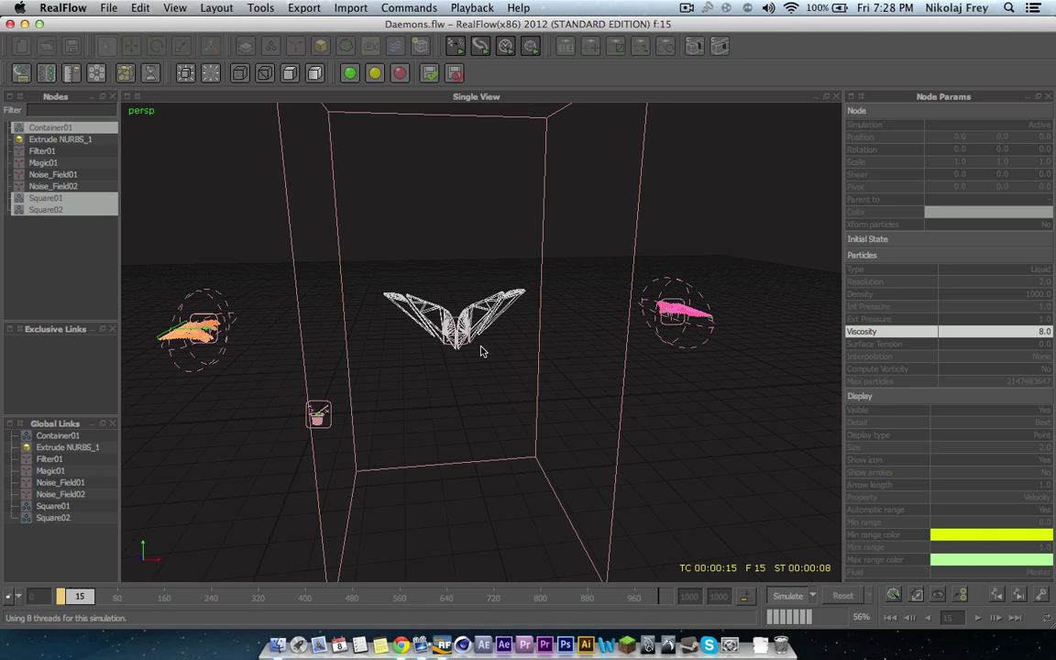
pyautogui.keyDown('alt'); pyautogui.moveTo(478, 346); pyautogui.dragTo(485, 377); pyautogui.keyUp('alt')
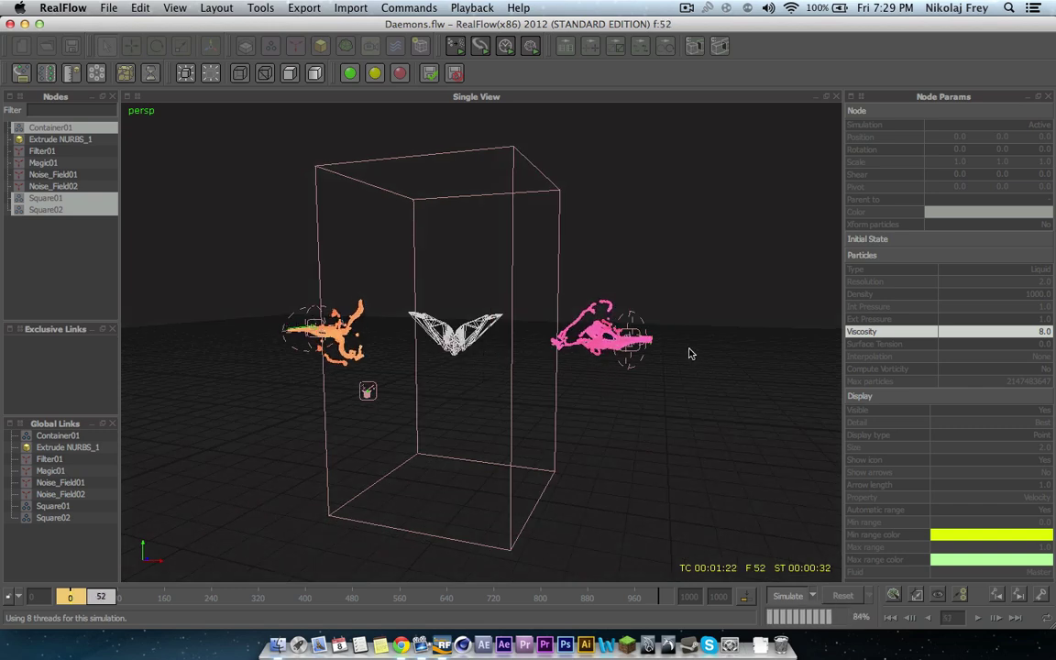
pyautogui.keyDown('alt'); pyautogui.moveTo(457, 356); pyautogui.dragTo(484, 355); pyautogui.keyUp('alt')
pyautogui.keyDown('alt'); pyautogui.moveTo(568, 346); pyautogui.dragTo(623, 351, button='right'); pyautogui.keyUp('alt')
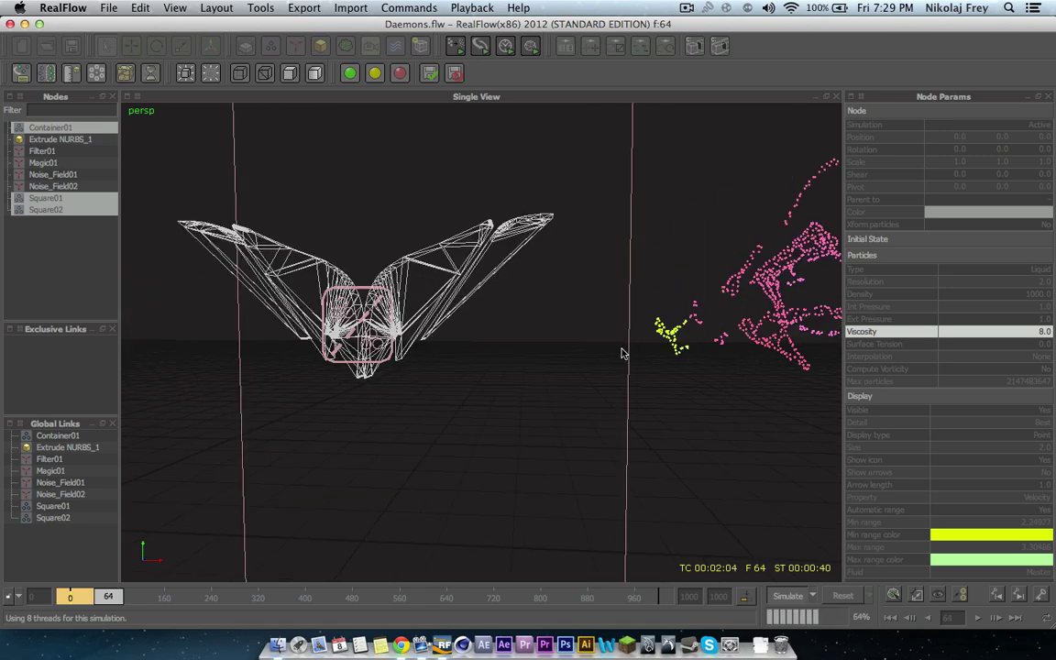
pyautogui.click(52, 132)
pyautogui.keyDown('alt'); pyautogui.moveTo(477, 365); pyautogui.dragTo(371, 371, button='right'); pyautogui.keyUp('alt')
pyautogui.keyDown('alt'); pyautogui.moveTo(371, 371); pyautogui.dragTo(421, 368); pyautogui.keyUp('alt')
pyautogui.keyDown('alt'); pyautogui.moveTo(421, 367); pyautogui.dragTo(426, 372, button='right'); pyautogui.keyUp('alt')
pyautogui.keyDown('alt'); pyautogui.moveTo(426, 372); pyautogui.dragTo(443, 405); pyautogui.keyUp('alt')
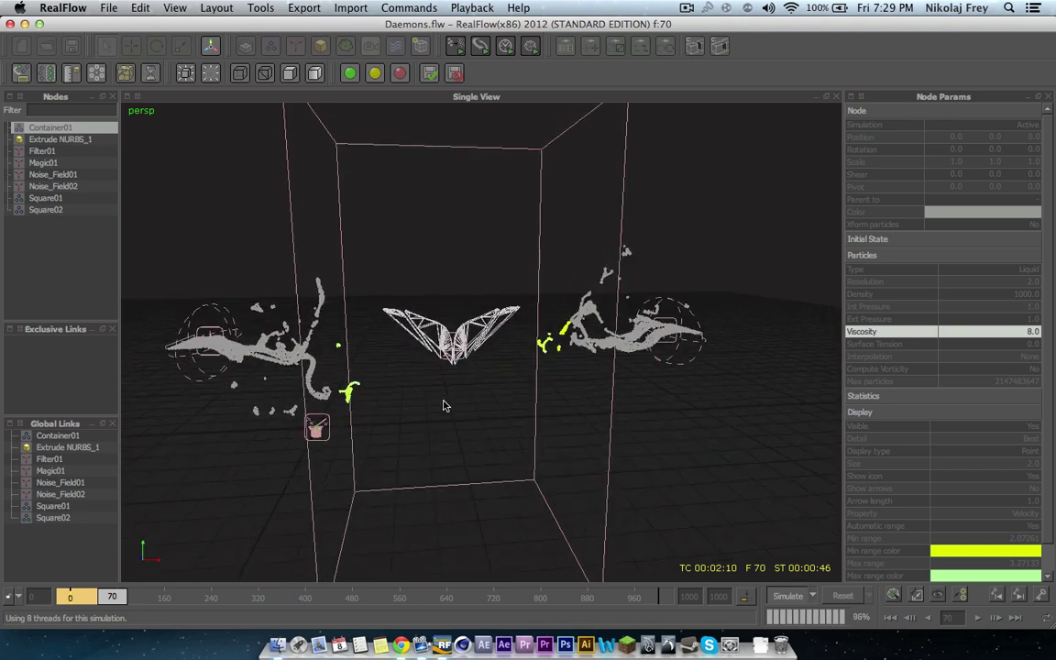
# Highlight Square01 and Square02 together with Container01 and inspect how their fluid changes emitter inside the filter box.
pyautogui.click(47, 199)
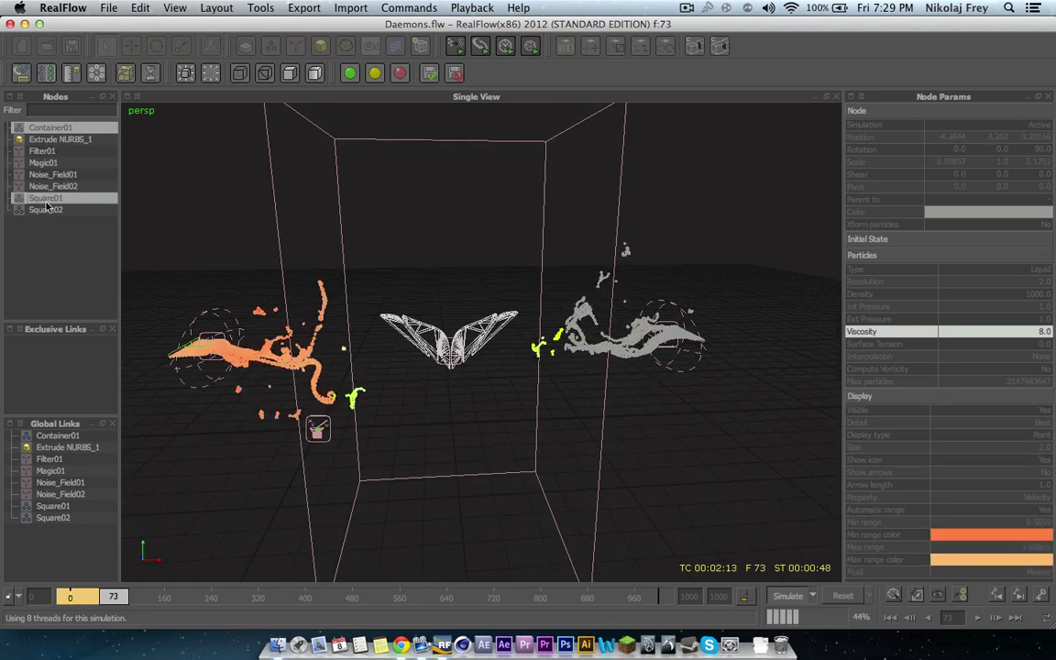
pyautogui.keyDown('super'); pyautogui.click(47, 209); pyautogui.keyUp('super')
pyautogui.keyDown('alt'); pyautogui.moveTo(465, 361); pyautogui.dragTo(442, 339); pyautogui.keyUp('alt')
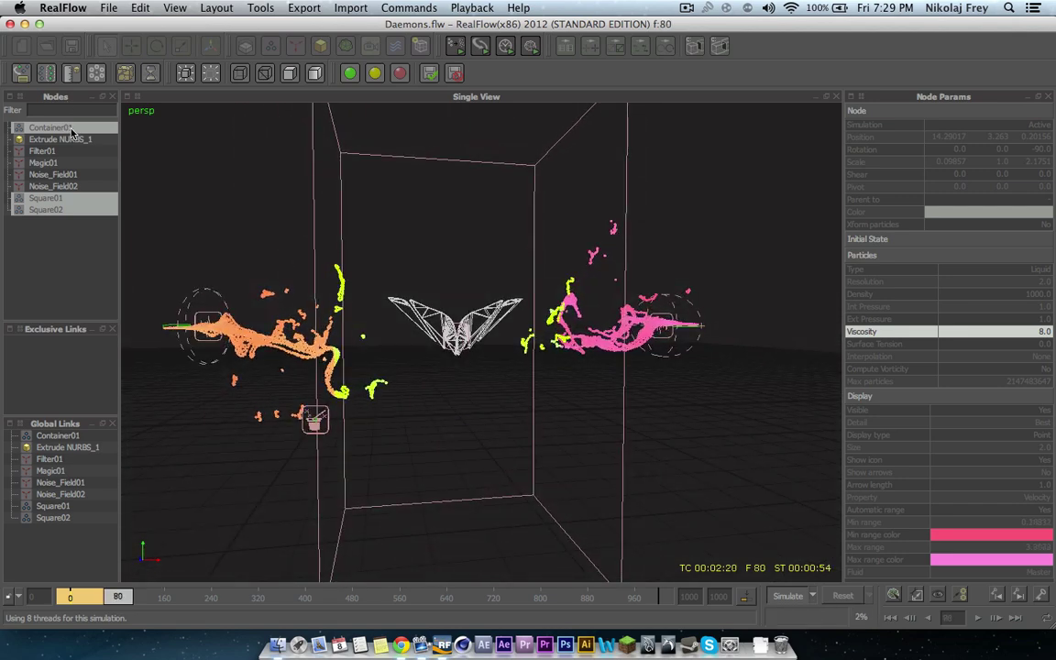
pyautogui.scroll(-5, 481, 344)
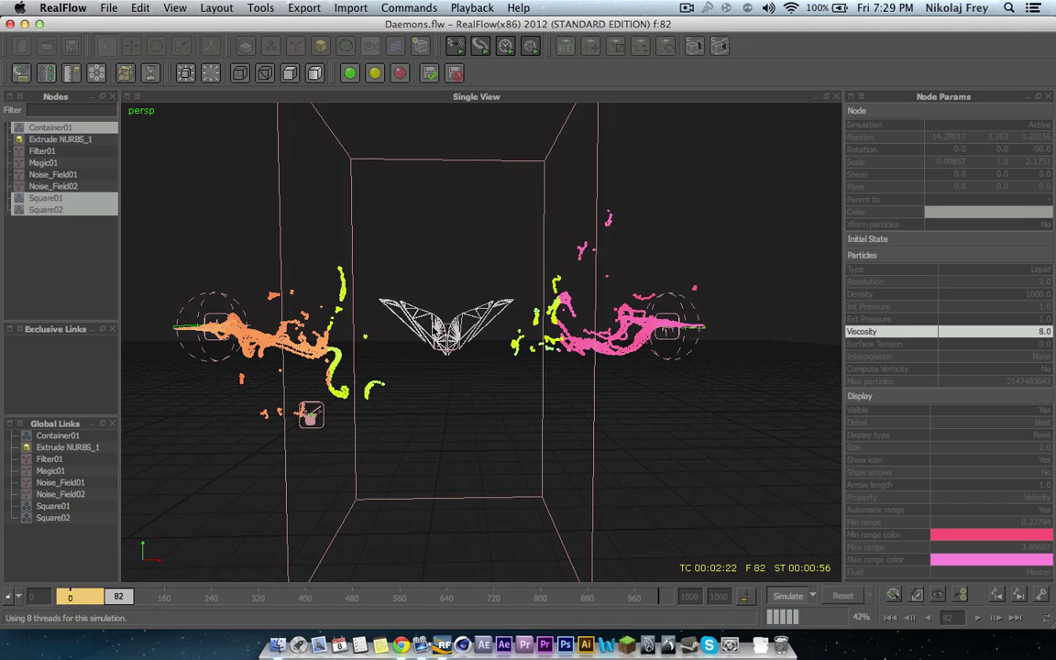
pyautogui.keyDown('alt'); pyautogui.moveTo(499, 353); pyautogui.dragTo(462, 353); pyautogui.keyUp('alt')
pyautogui.keyDown('alt'); pyautogui.moveTo(462, 354); pyautogui.dragTo(492, 358, button='middle'); pyautogui.keyUp('alt')
pyautogui.keyDown('alt'); pyautogui.moveTo(492, 358); pyautogui.dragTo(479, 356); pyautogui.keyUp('alt')
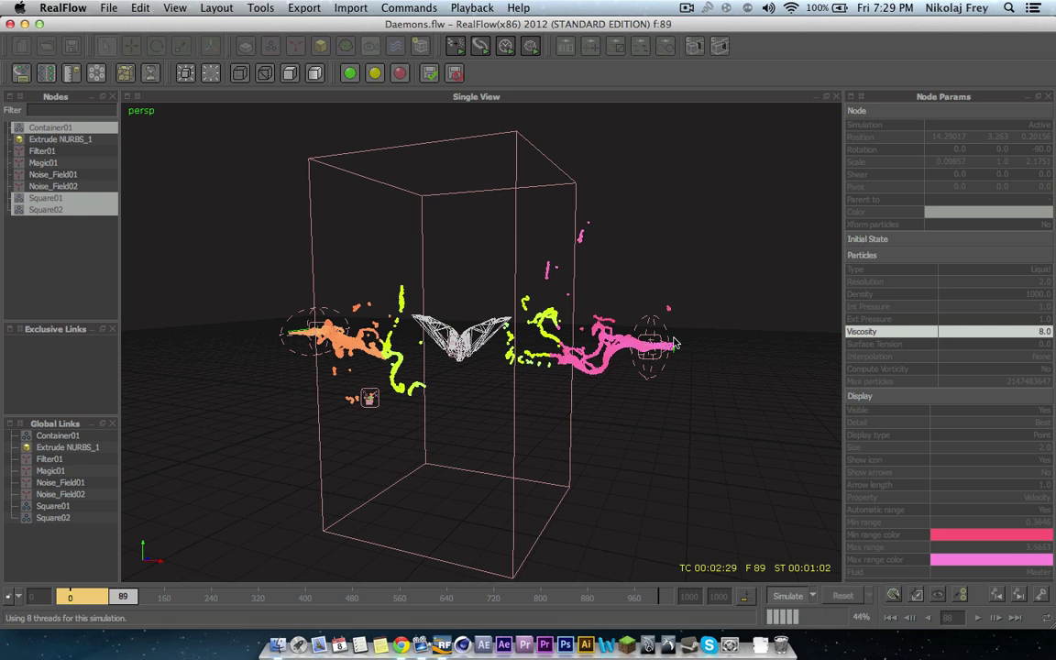
# Stop the running simulation and reset all its data to frame 0.
pyautogui.click(787, 597)
pyautogui.click(840, 597)
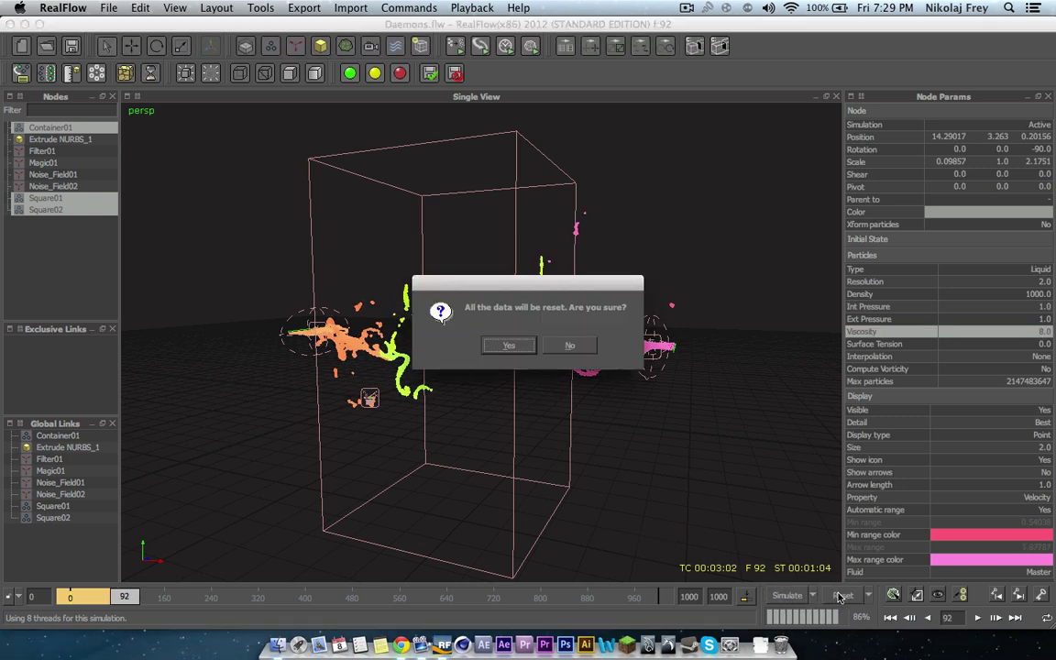
pyautogui.press('Return')
# Remove Magic01 from the global links.
pyautogui.click(75, 258)
pyautogui.click(39, 163)
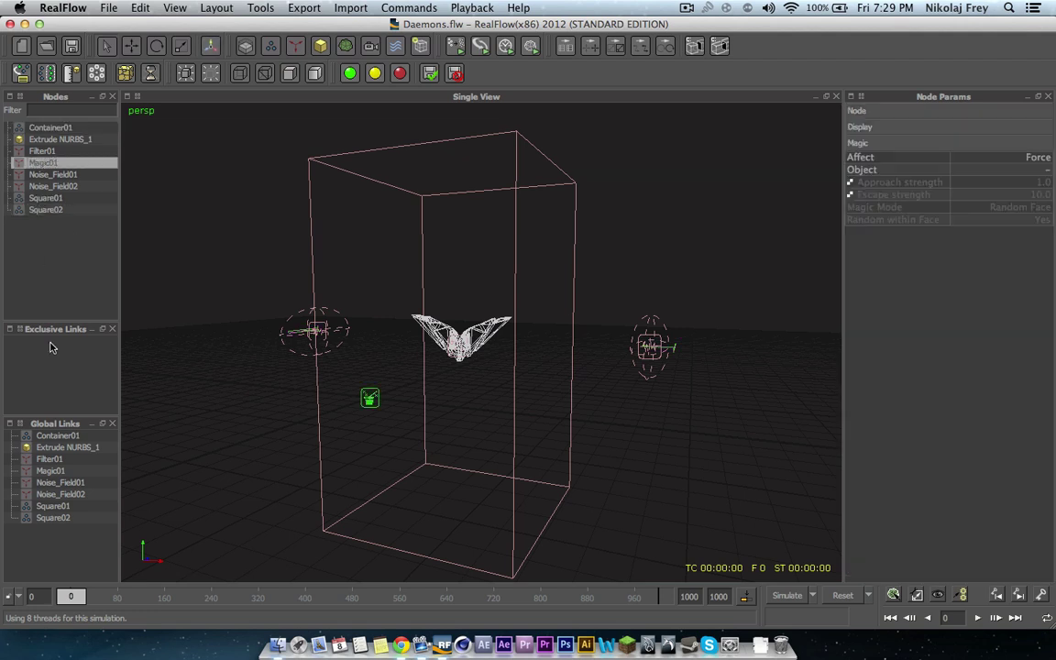
pyautogui.click(55, 474)
pyautogui.press('Delete')
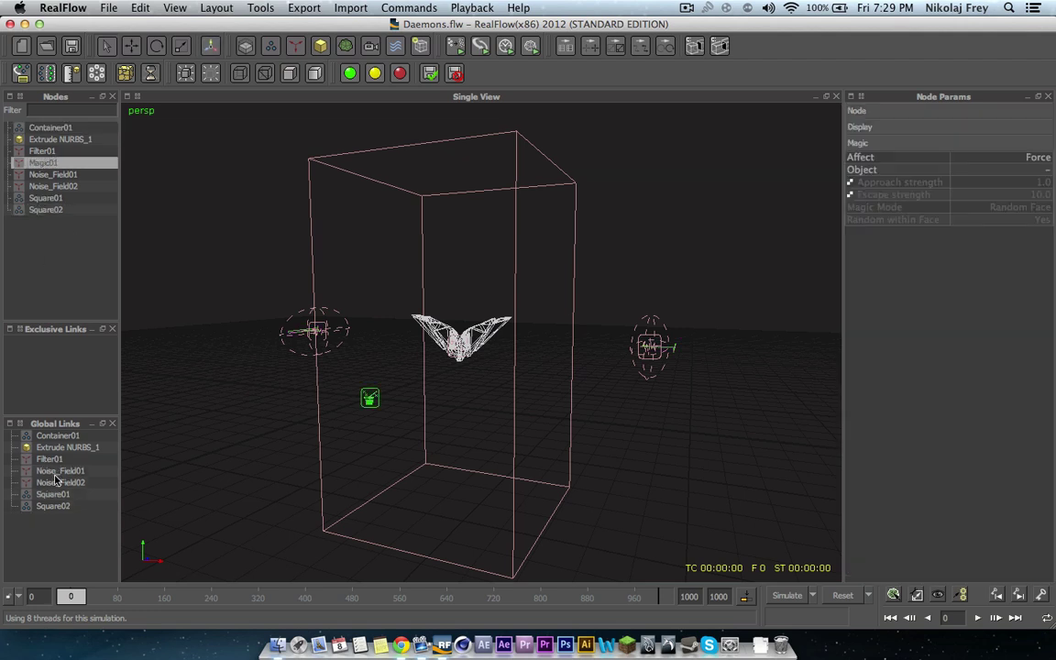
pyautogui.click(48, 244)
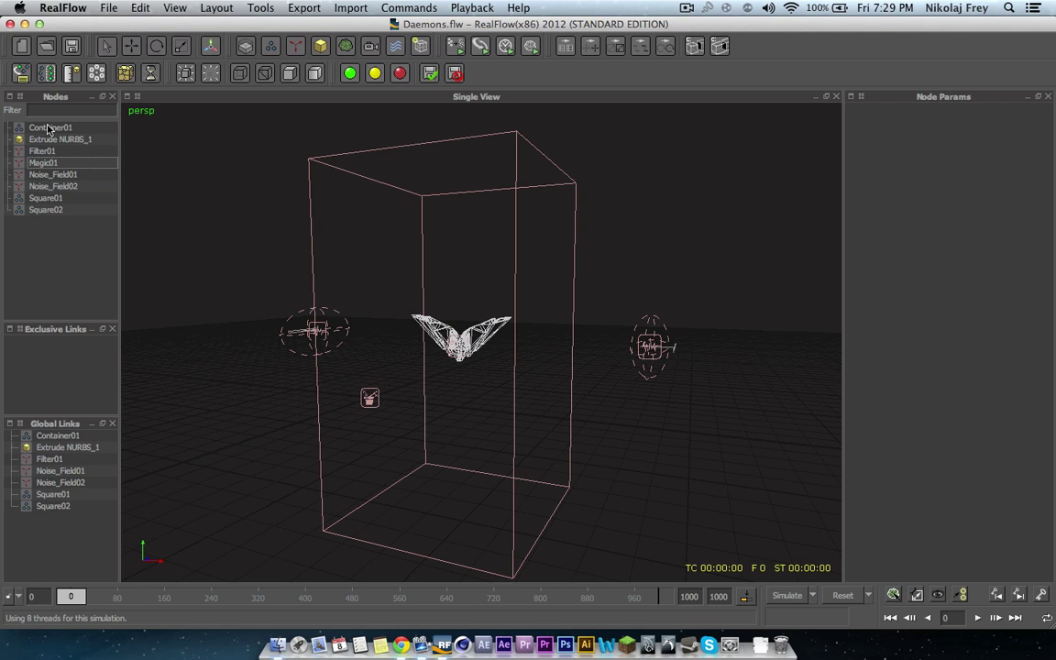
# Add Container01 to the exclusive links and link Magic01 and Extrude NURBS_1 to it.
pyautogui.click(48, 128)
pyautogui.moveTo(100, 382); pyautogui.dragTo(49, 371)
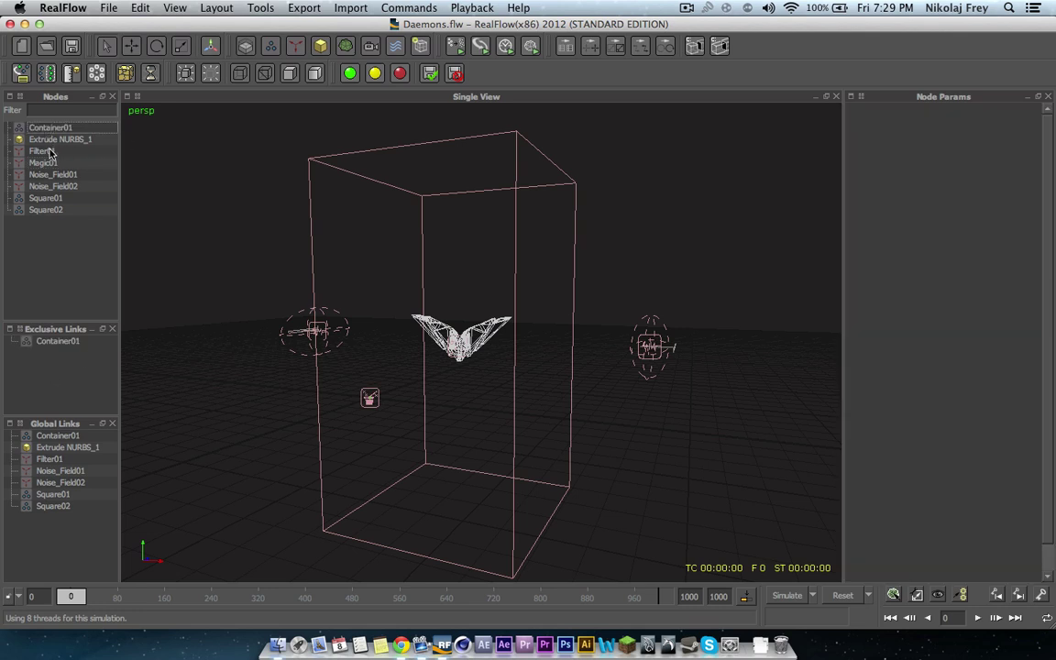
pyautogui.click(44, 162)
pyautogui.click(64, 343)
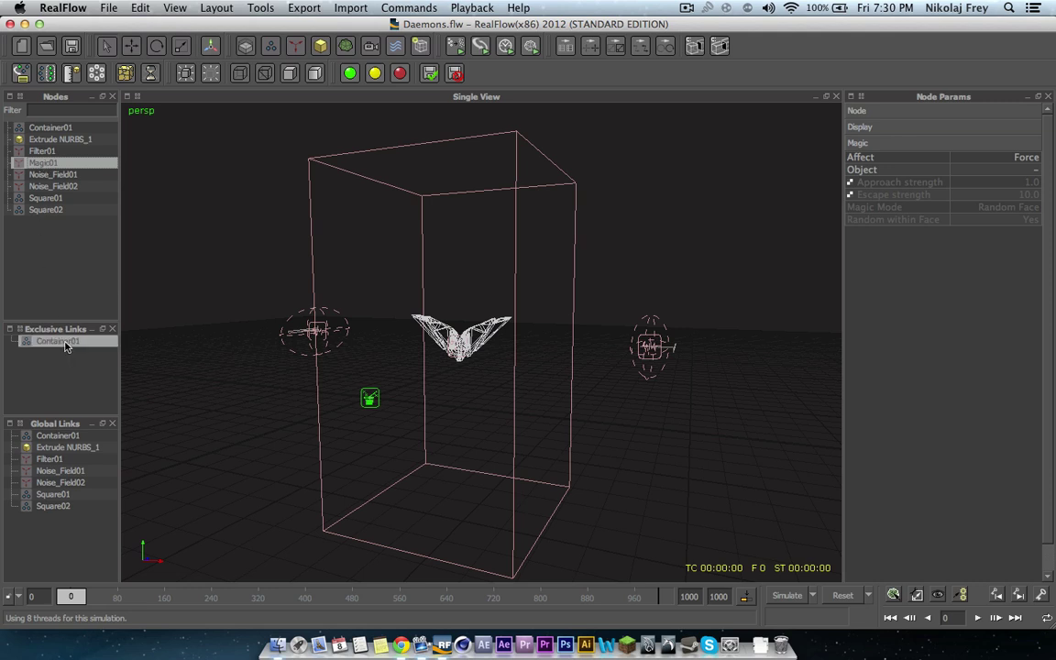
pyautogui.click(63, 295)
pyautogui.click(48, 140)
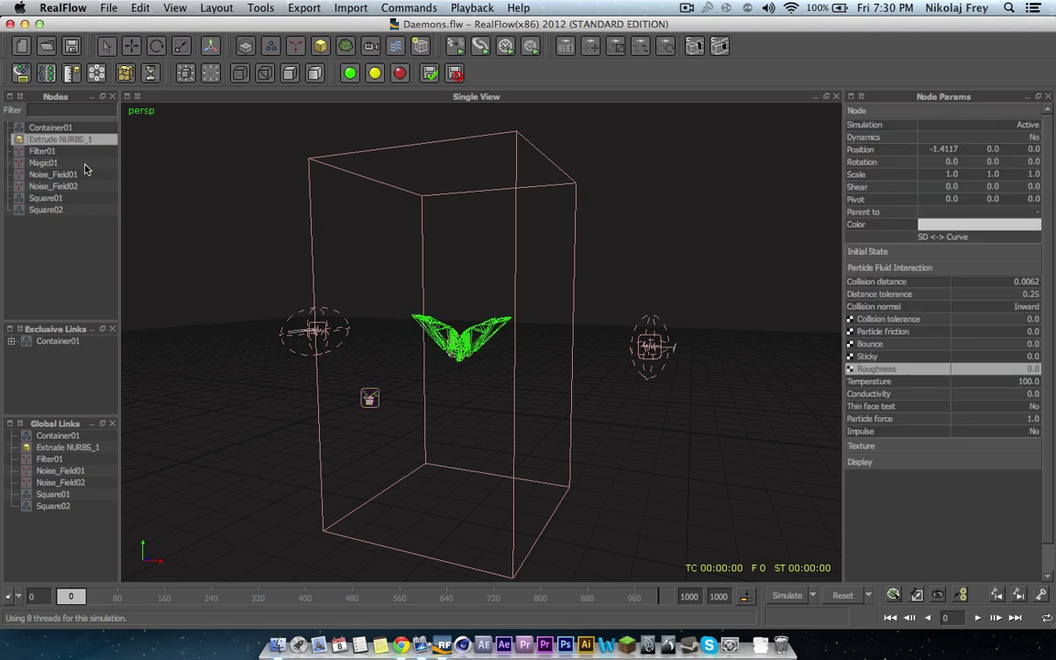
pyautogui.click(54, 347)
pyautogui.click(12, 341)
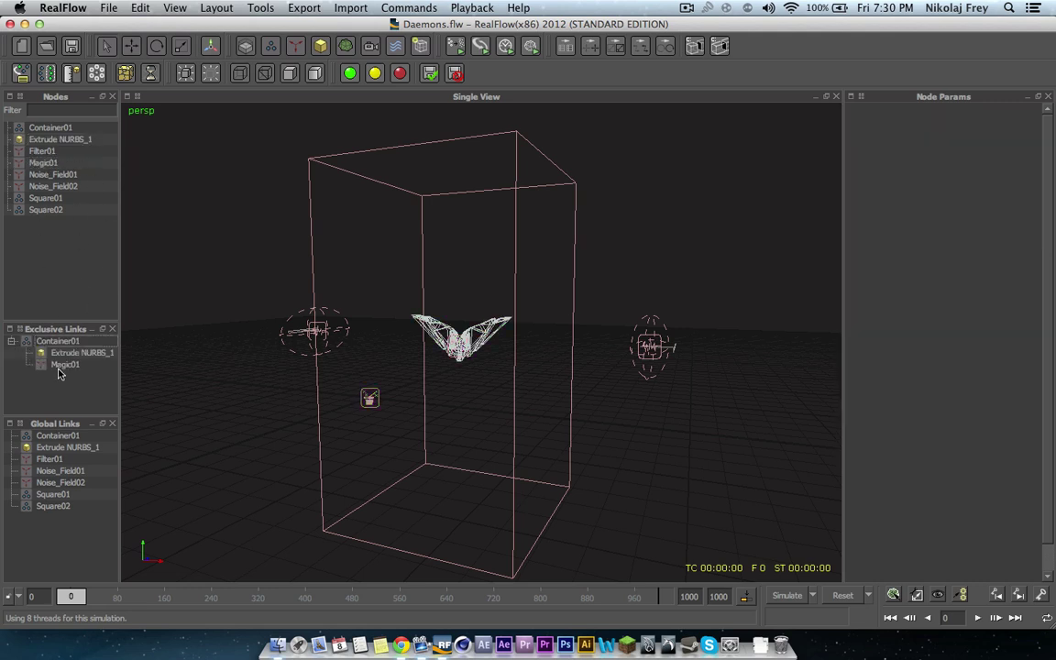
# Assign Extrude NURBS_1 as Magic01's object, with approach strength 45 and escape strength 1200.
pyautogui.click(41, 163)
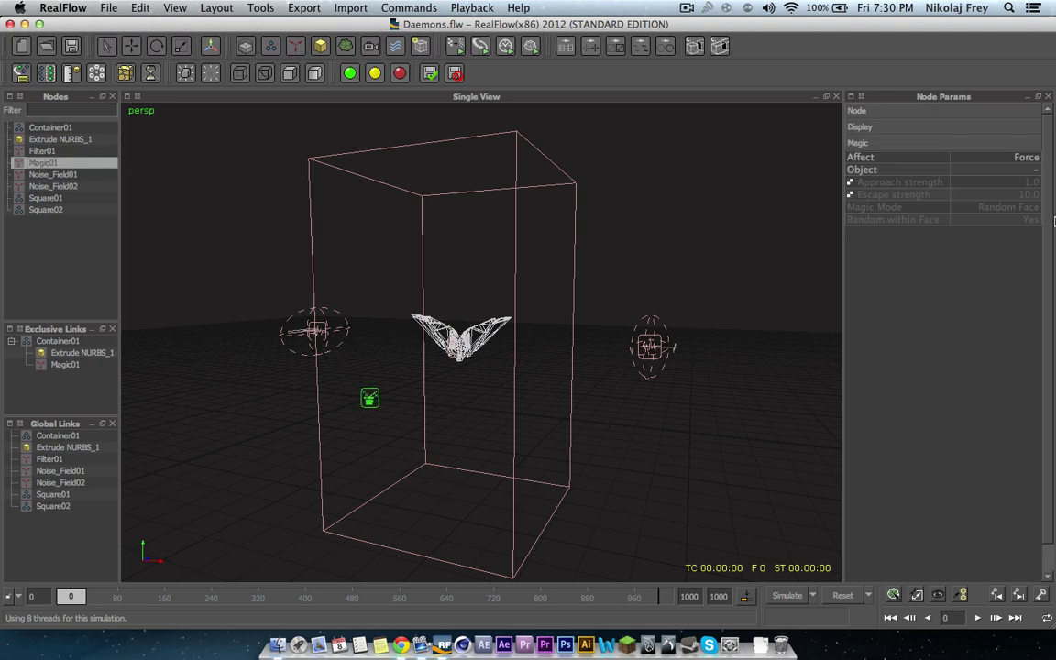
pyautogui.click(1036, 172)
pyautogui.click(953, 40)
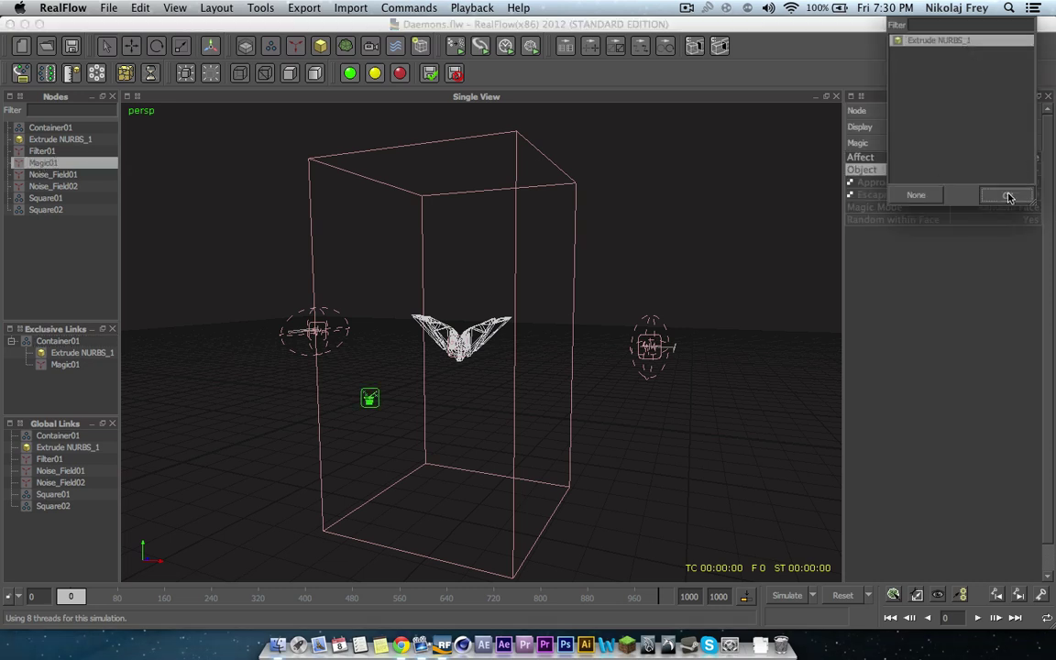
pyautogui.click(1007, 196)
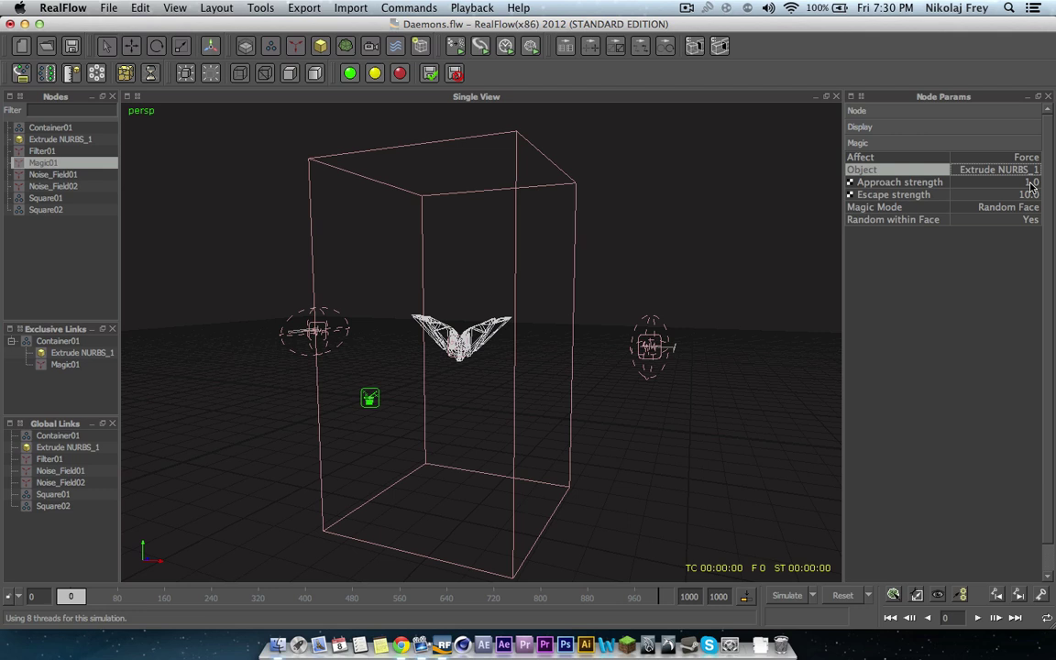
pyautogui.click(1031, 183)
pyautogui.write('45')
pyautogui.press('Tab')
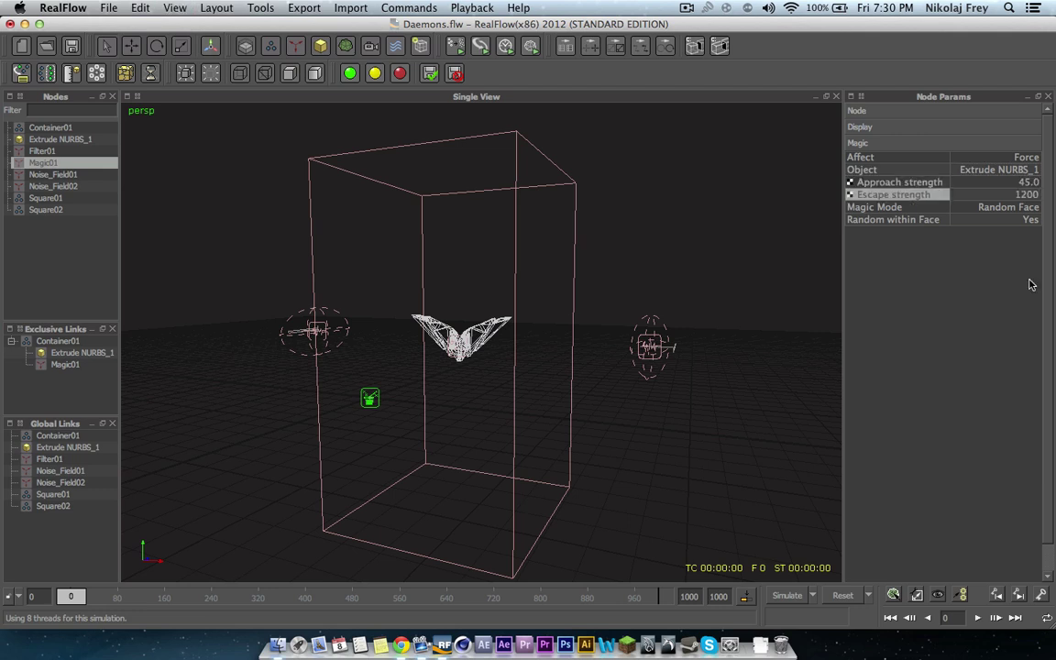
# Set Magic01's mode to Nearest Face and Random within Face to No.
pyautogui.click(1034, 209)
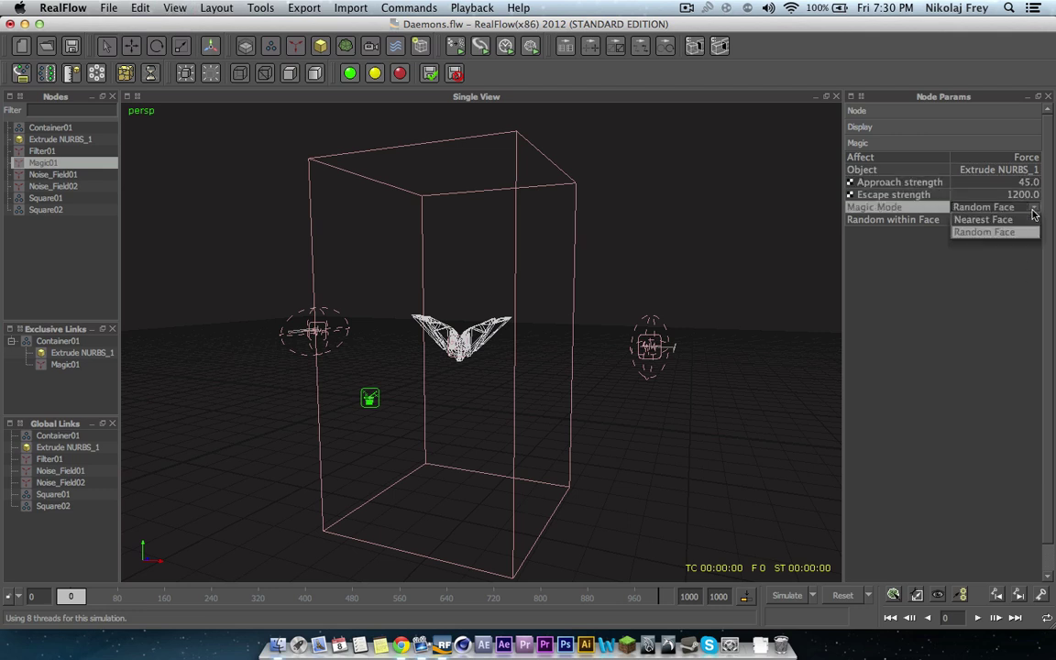
pyautogui.click(939, 204)
pyautogui.click(1032, 221)
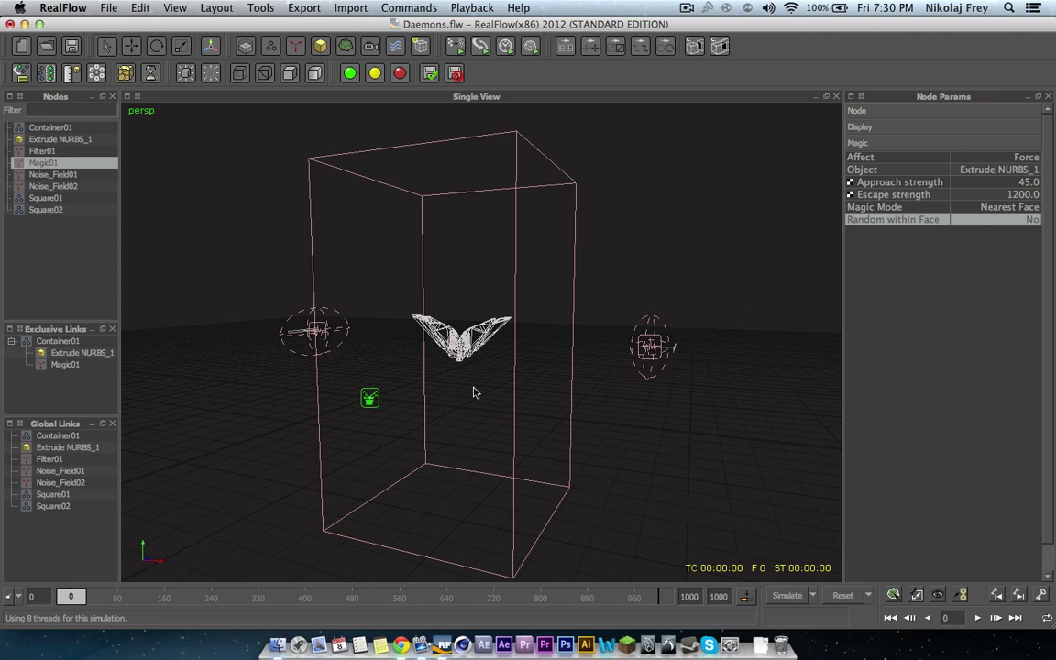
# Save the scene, select Square01, Square02 and Container01, and start the simulation.
pyautogui.scroll(5, 472, 392)
pyautogui.keyDown('alt'); pyautogui.moveTo(439, 364); pyautogui.dragTo(453, 342); pyautogui.keyUp('alt')
pyautogui.scroll(-5, 470, 359)
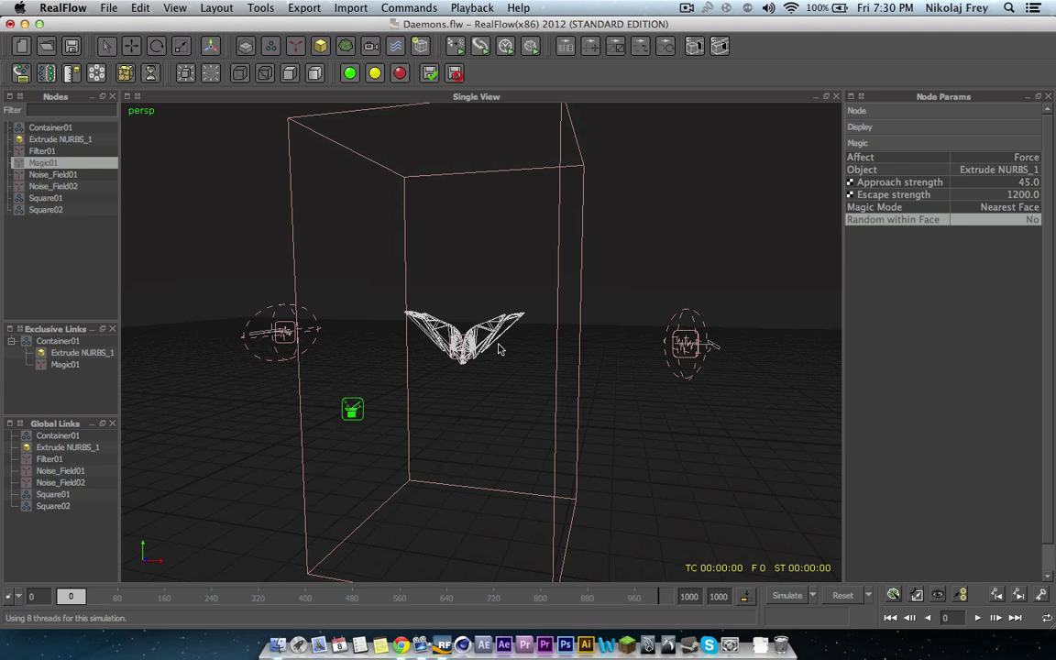
pyautogui.keyDown('alt'); pyautogui.moveTo(483, 324); pyautogui.dragTo(371, 318); pyautogui.keyUp('alt')
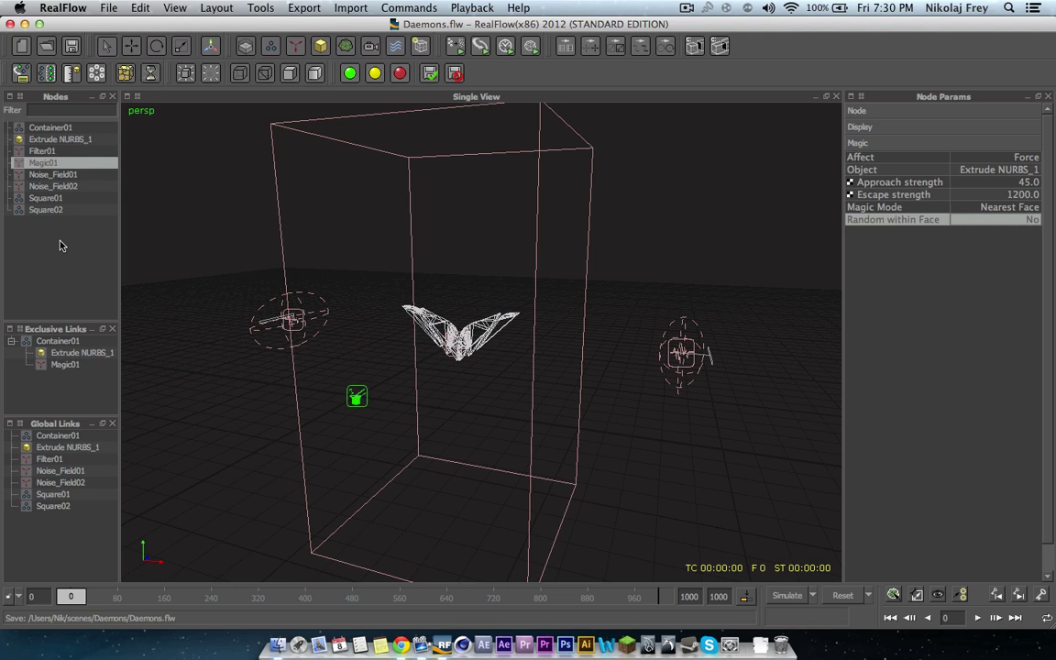
pyautogui.moveTo(60, 241); pyautogui.dragTo(56, 196)
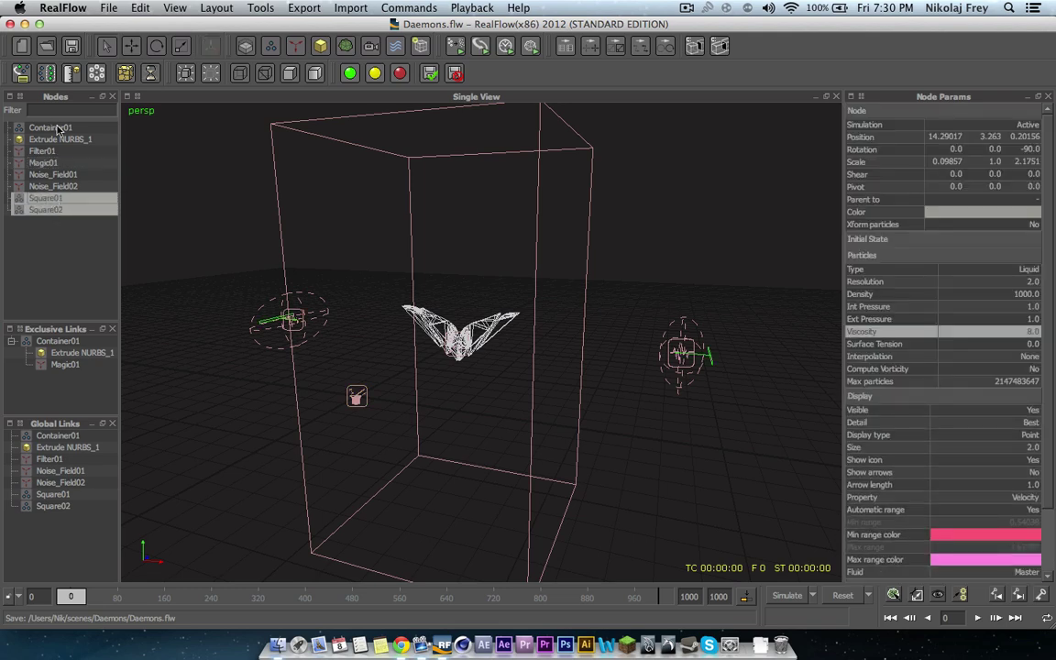
pyautogui.keyDown('ctrl'); pyautogui.click(57, 129); pyautogui.keyUp('ctrl')
pyautogui.keyDown('alt'); pyautogui.moveTo(464, 378); pyautogui.dragTo(476, 366); pyautogui.keyUp('alt')
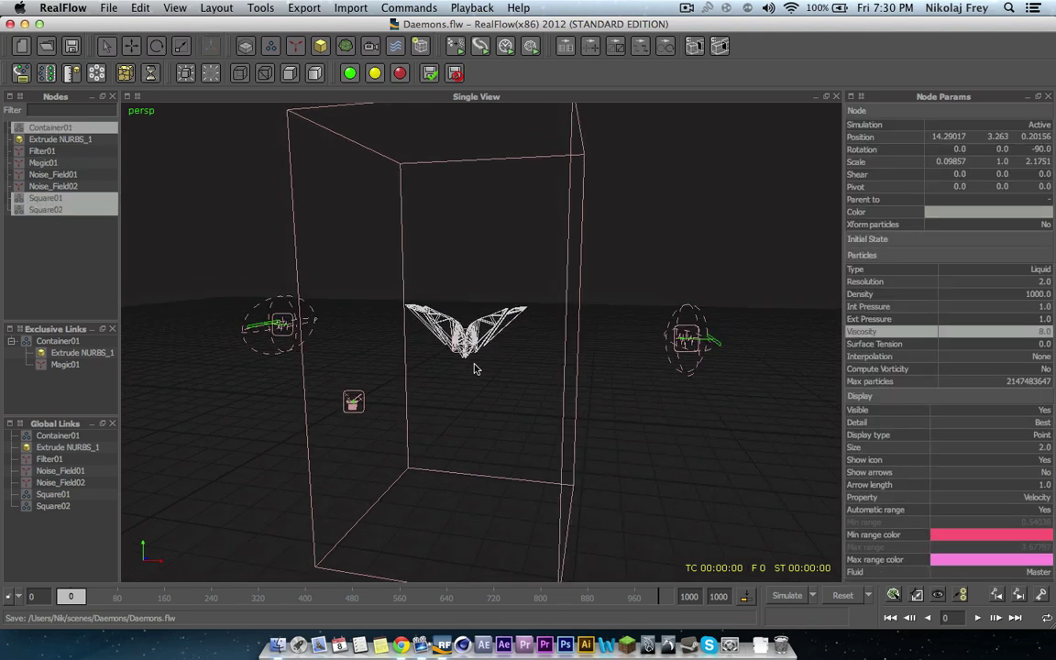
pyautogui.click(787, 597)
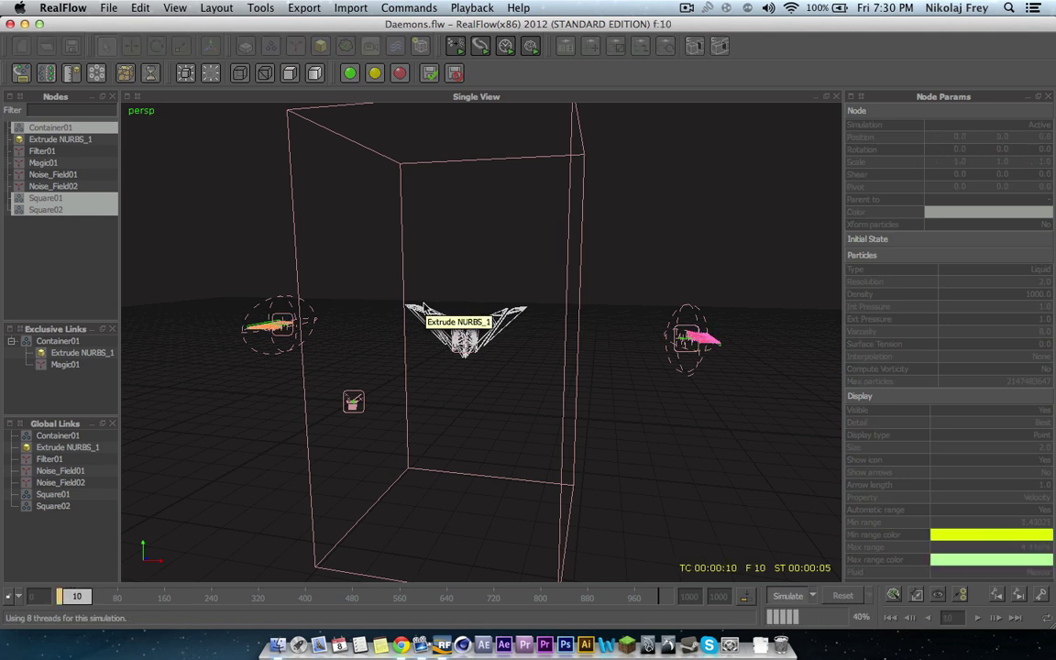
pyautogui.click(686, 8)
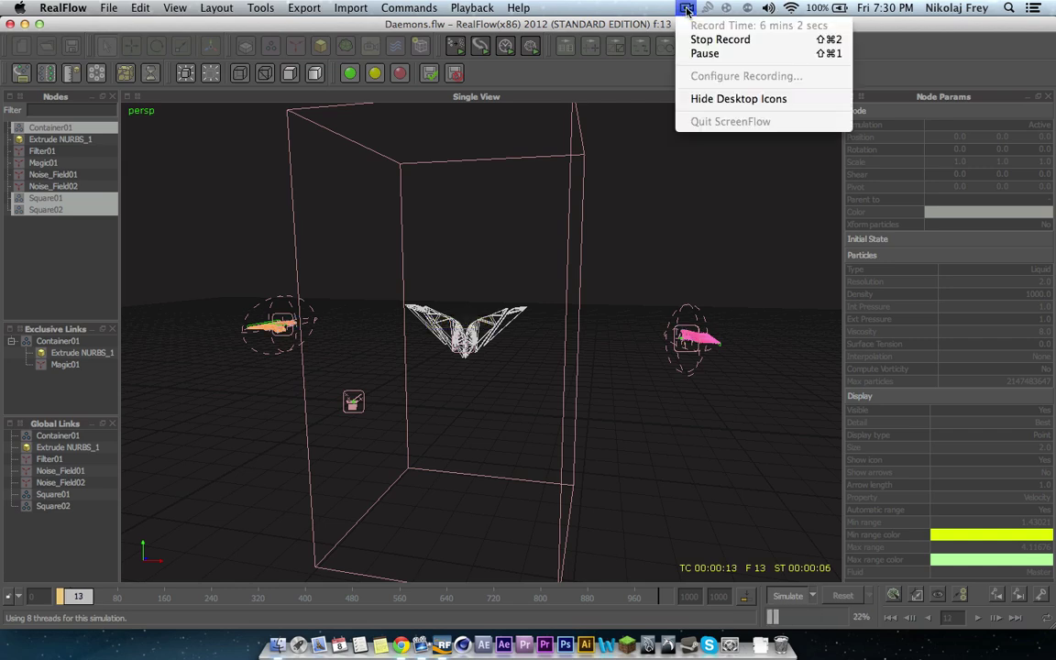
pyautogui.click(703, 53)
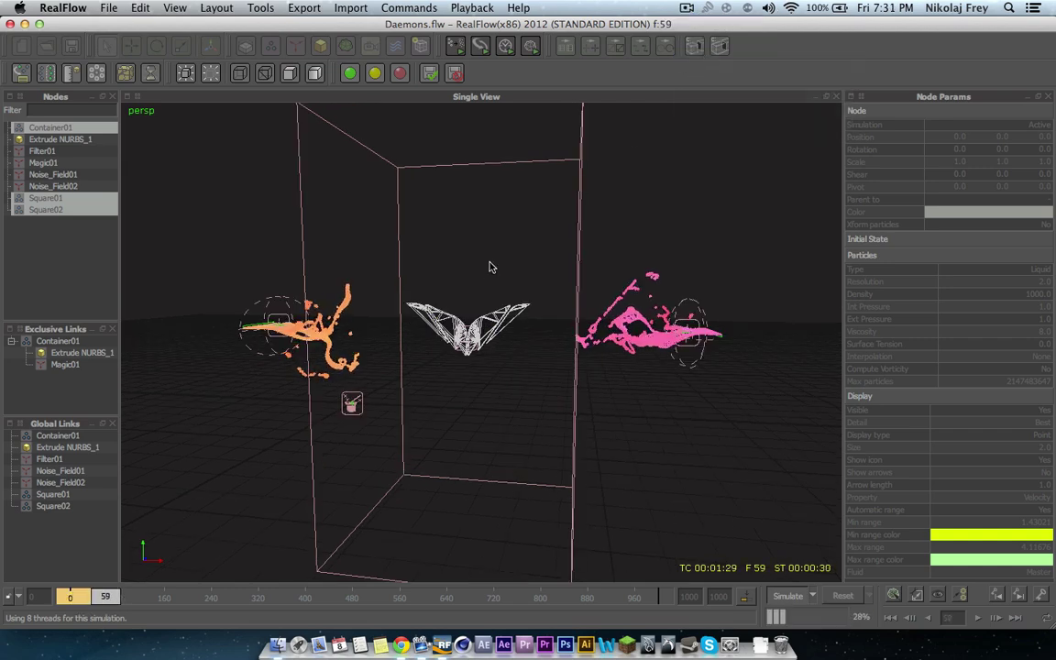
# Examine Container01's particles up close and from several angles as they move from the filter box's edges towards Extrude NURBS_1.
pyautogui.keyDown('alt'); pyautogui.moveTo(489, 327); pyautogui.dragTo(648, 338, button='right'); pyautogui.keyUp('alt')
pyautogui.keyDown('alt'); pyautogui.moveTo(648, 337); pyautogui.dragTo(526, 308, button='middle'); pyautogui.keyUp('alt')
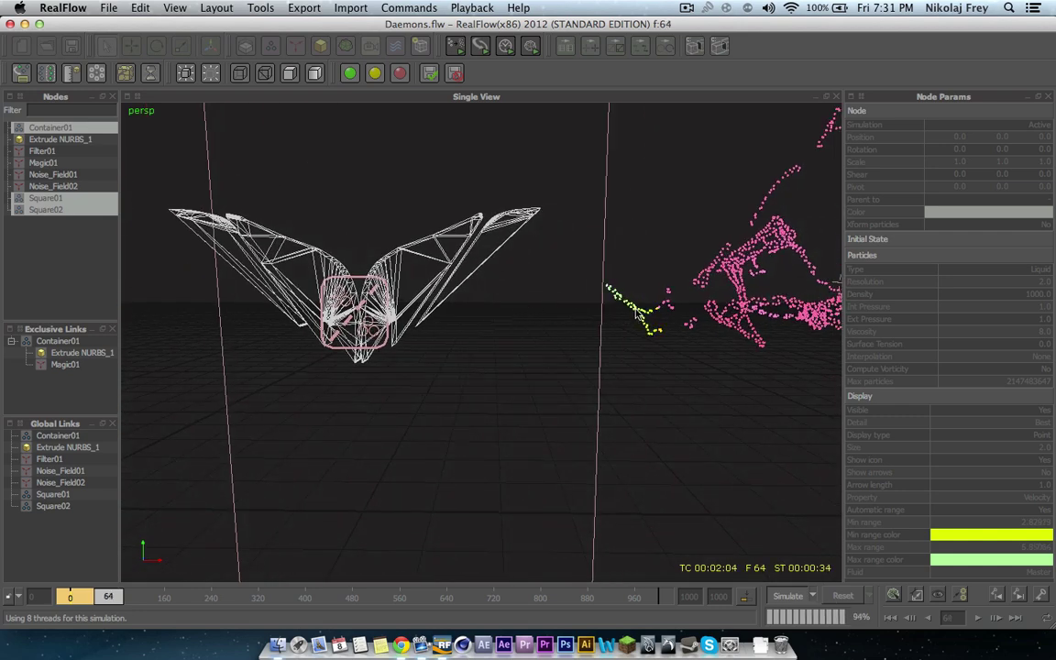
pyautogui.scroll(-5, 348, 390)
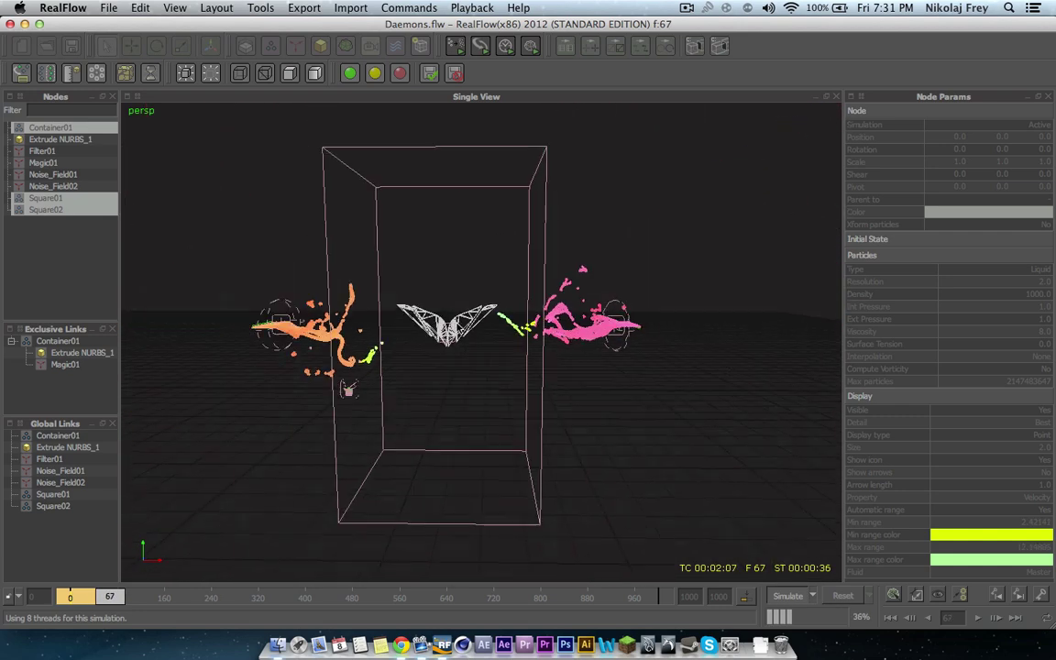
pyautogui.moveTo(410, 292)
pyautogui.keyDown('alt'); pyautogui.mouseDown()
pyautogui.moveTo(307, 309)
pyautogui.moveTo(408, 298)
pyautogui.mouseUp(); pyautogui.keyUp('alt')
pyautogui.keyDown('alt'); pyautogui.moveTo(408, 298); pyautogui.dragTo(441, 330, button='right'); pyautogui.keyUp('alt')
pyautogui.keyDown('alt'); pyautogui.moveTo(442, 330); pyautogui.dragTo(442, 286); pyautogui.keyUp('alt')
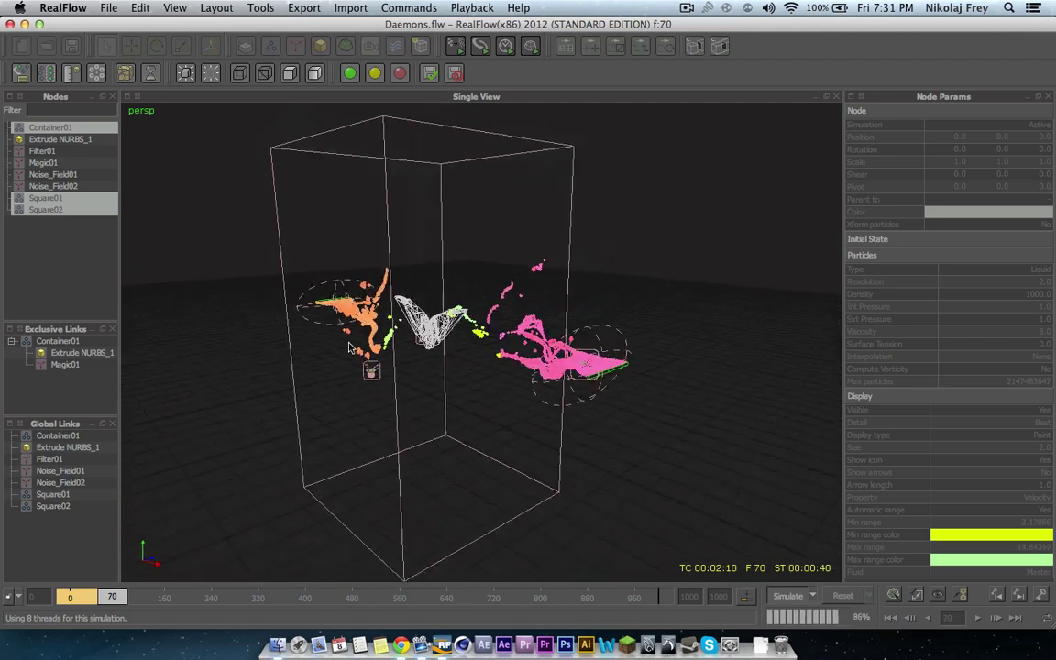
pyautogui.keyDown('alt'); pyautogui.moveTo(442, 286); pyautogui.dragTo(485, 320, button='right'); pyautogui.keyUp('alt')
pyautogui.moveTo(471, 219)
pyautogui.keyDown('alt'); pyautogui.mouseDown()
pyautogui.moveTo(495, 261)
pyautogui.moveTo(488, 217)
pyautogui.moveTo(469, 216)
pyautogui.mouseUp(); pyautogui.keyUp('alt')
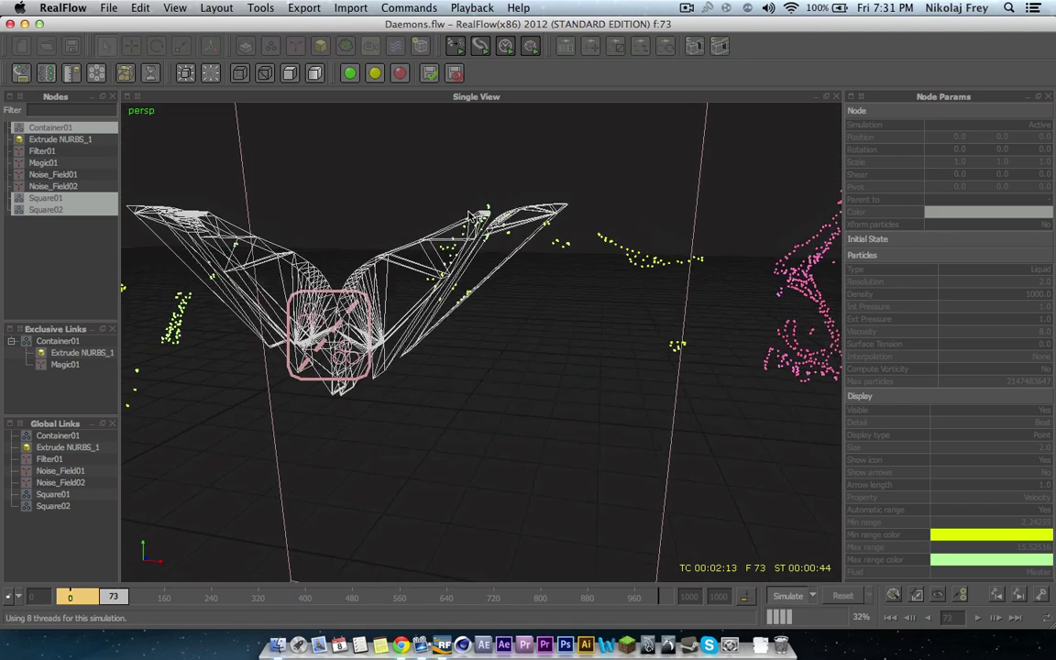
pyautogui.keyDown('alt'); pyautogui.moveTo(470, 217); pyautogui.dragTo(435, 250, button='right'); pyautogui.keyUp('alt')
pyautogui.keyDown('alt'); pyautogui.moveTo(434, 250); pyautogui.dragTo(437, 314); pyautogui.keyUp('alt')
pyautogui.keyDown('alt'); pyautogui.moveTo(437, 314); pyautogui.dragTo(410, 322, button='right'); pyautogui.keyUp('alt')
pyautogui.keyDown('alt'); pyautogui.moveTo(410, 323); pyautogui.dragTo(454, 350); pyautogui.keyUp('alt')
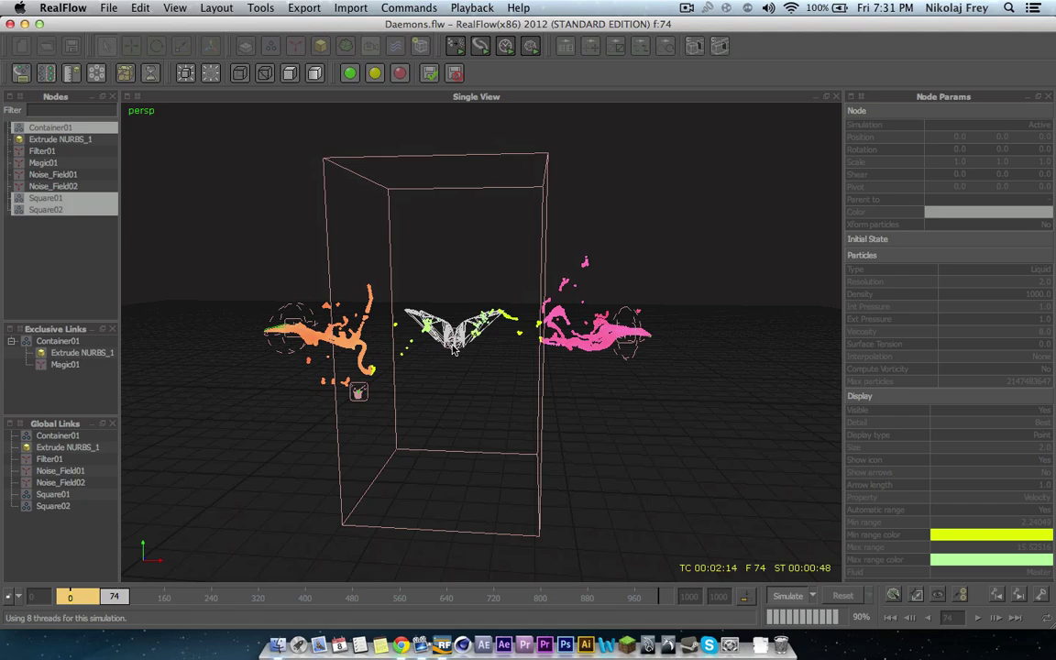
pyautogui.scroll(8, 454, 347)
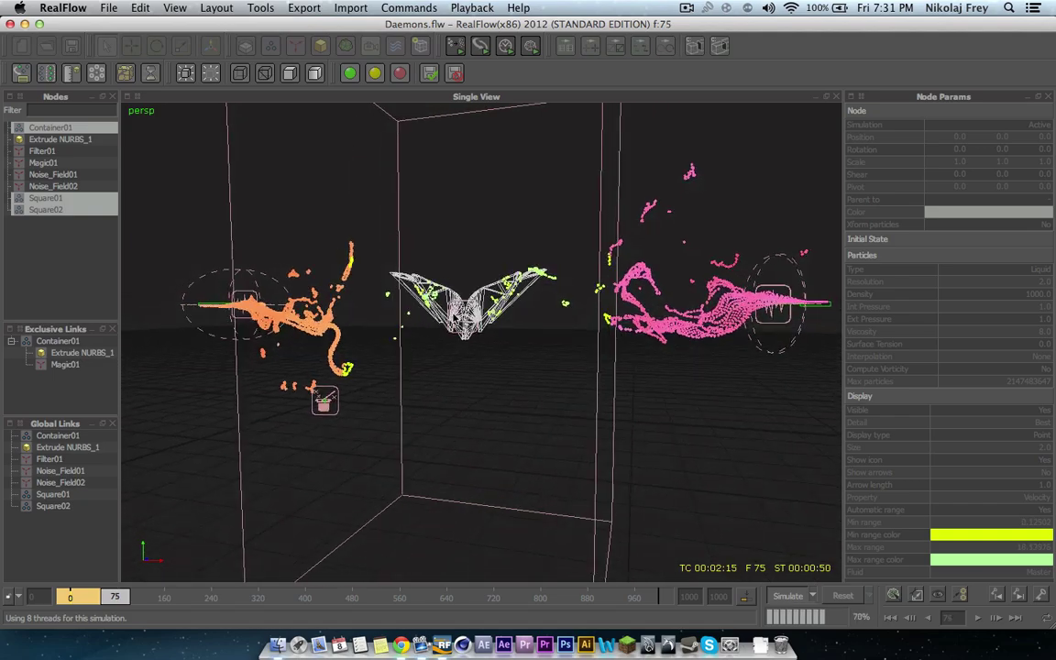
pyautogui.keyDown('alt'); pyautogui.moveTo(453, 347); pyautogui.dragTo(493, 312); pyautogui.keyUp('alt')
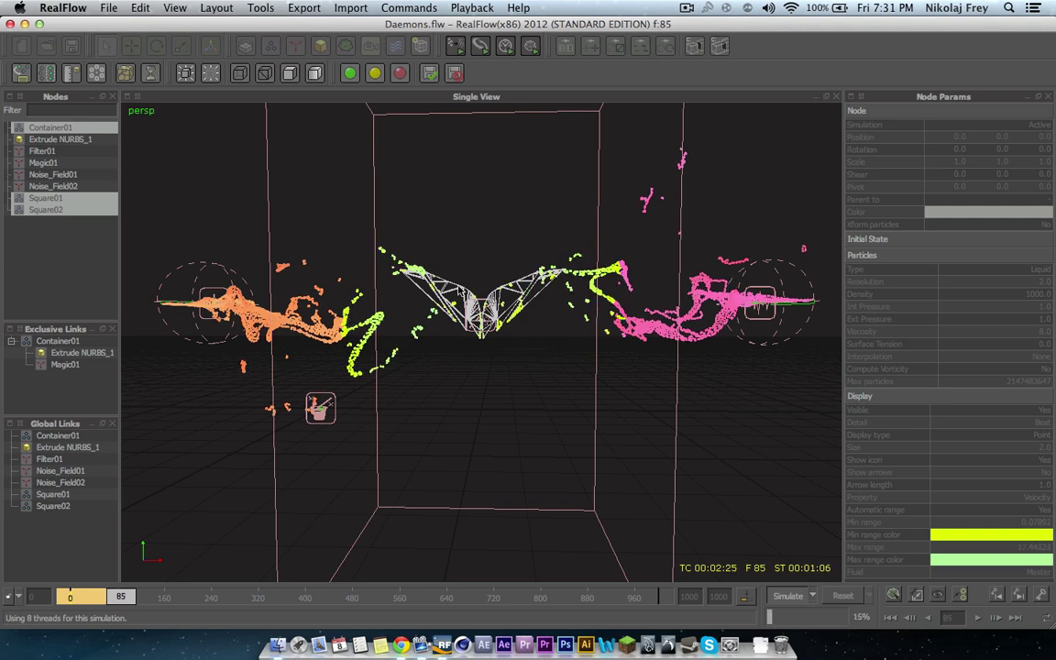
# Inspect from different angles how Container01's fluid covers Extrude NURBS_1, and widen the 3D view.
pyautogui.keyDown('alt'); pyautogui.moveTo(372, 341); pyautogui.dragTo(447, 326); pyautogui.keyUp('alt')
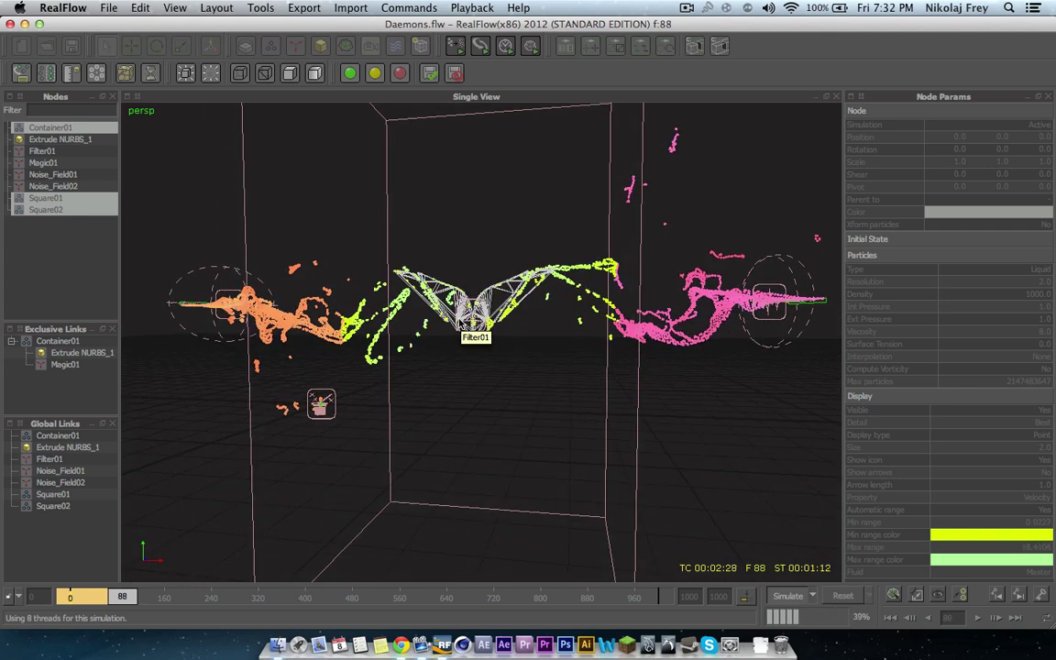
pyautogui.keyDown('alt'); pyautogui.moveTo(465, 321); pyautogui.dragTo(559, 310); pyautogui.keyUp('alt')
pyautogui.keyDown('alt'); pyautogui.moveTo(559, 310); pyautogui.dragTo(529, 324, button='middle'); pyautogui.keyUp('alt')
pyautogui.moveTo(529, 324)
pyautogui.keyDown('alt'); pyautogui.mouseDown(button='right')
pyautogui.moveTo(458, 326)
pyautogui.moveTo(536, 325)
pyautogui.mouseUp(button='right'); pyautogui.keyUp('alt')
pyautogui.keyDown('alt'); pyautogui.moveTo(632, 340); pyautogui.dragTo(647, 333, button='middle'); pyautogui.keyUp('alt')
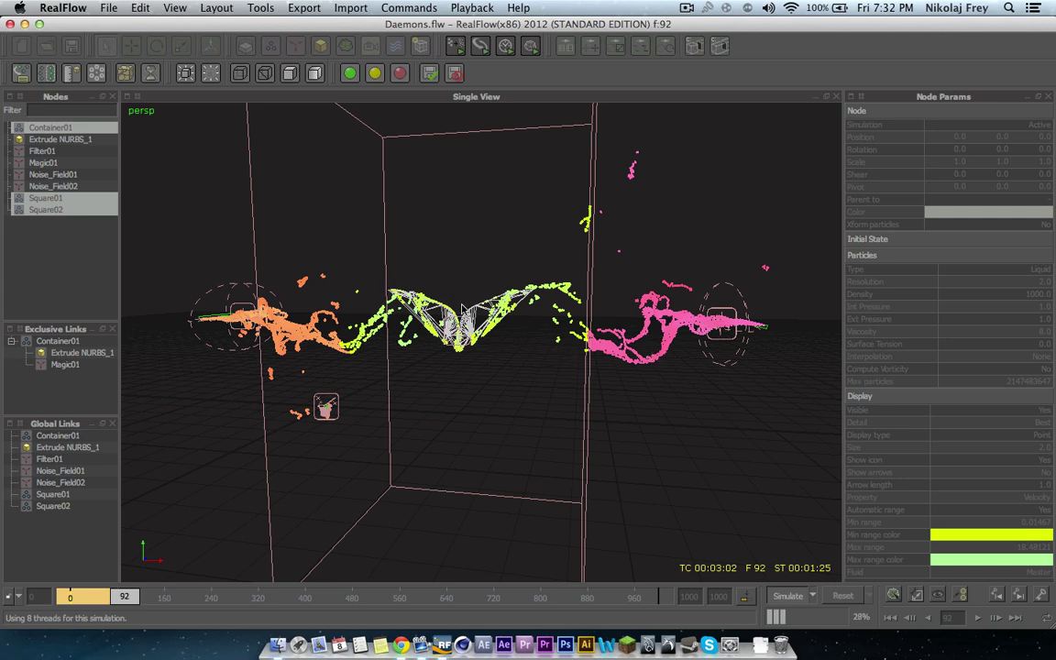
pyautogui.keyDown('alt'); pyautogui.moveTo(642, 336); pyautogui.dragTo(657, 336, button='middle'); pyautogui.keyUp('alt')
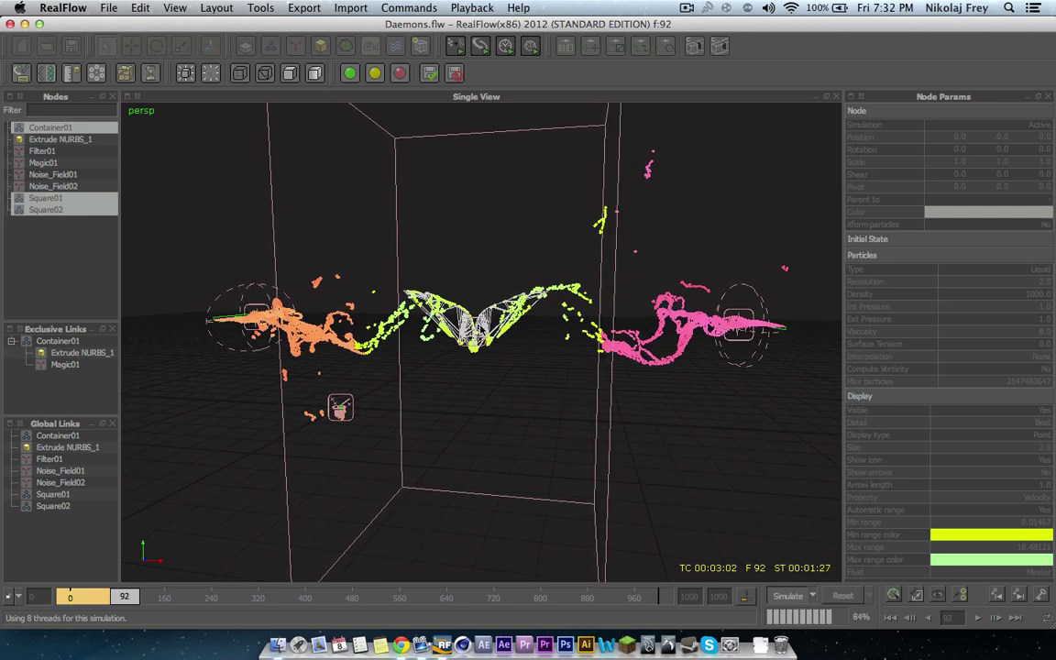
pyautogui.keyDown('alt'); pyautogui.moveTo(253, 322); pyautogui.dragTo(266, 323); pyautogui.keyUp('alt')
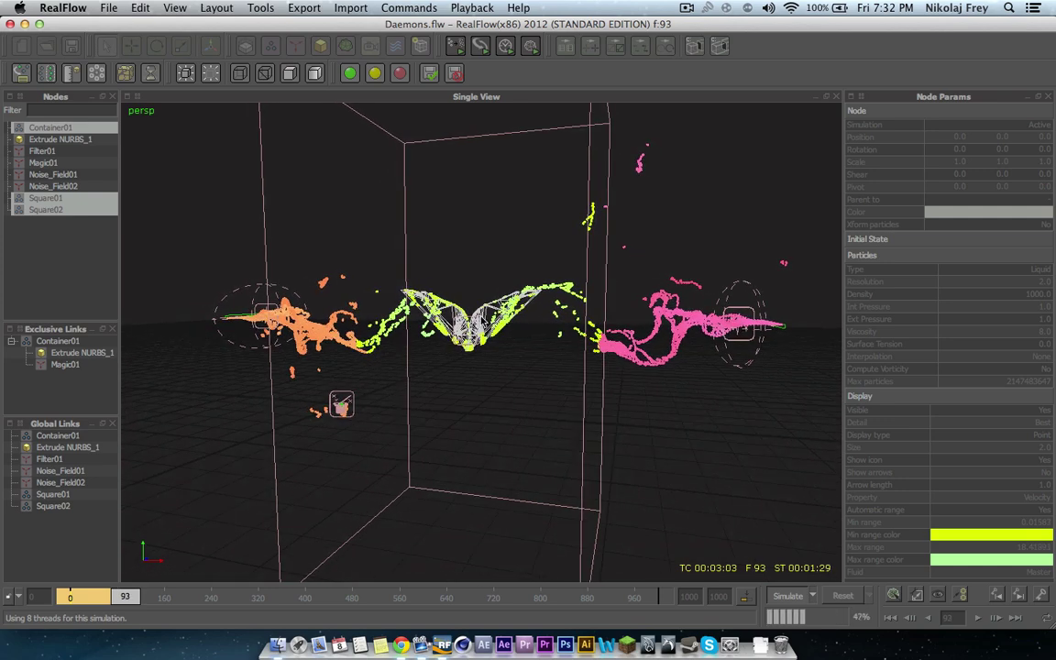
pyautogui.keyDown('alt'); pyautogui.moveTo(540, 324); pyautogui.dragTo(476, 317); pyautogui.keyUp('alt')
pyautogui.scroll(5, 472, 326)
pyautogui.scroll(-6, 472, 324)
pyautogui.keyDown('alt'); pyautogui.moveTo(476, 317); pyautogui.dragTo(479, 329, button='middle'); pyautogui.keyUp('alt')
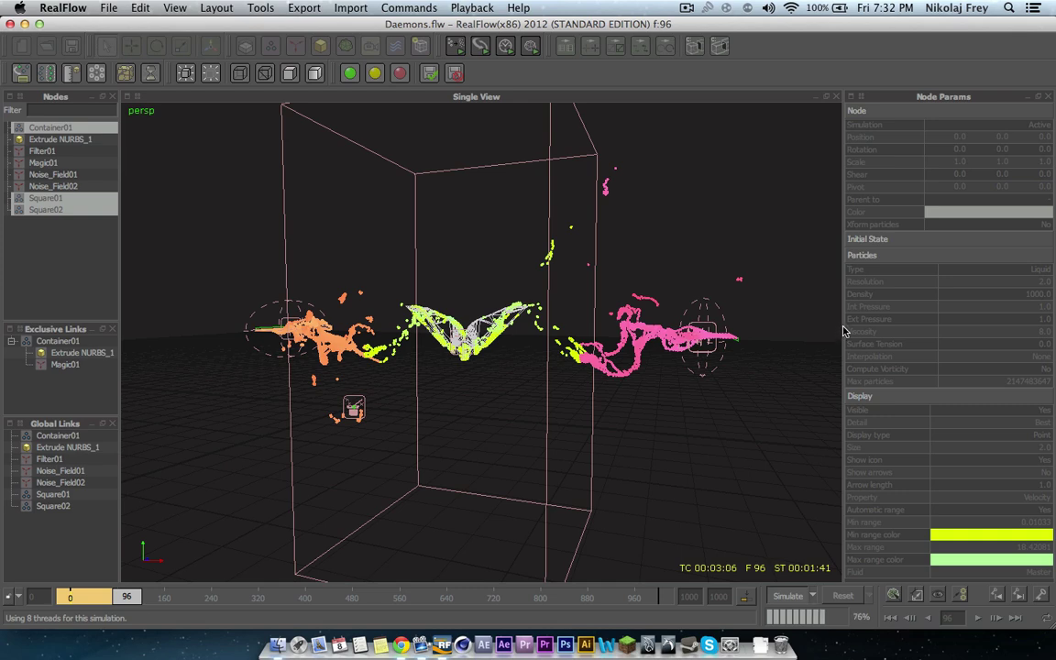
pyautogui.moveTo(844, 330); pyautogui.dragTo(884, 330)
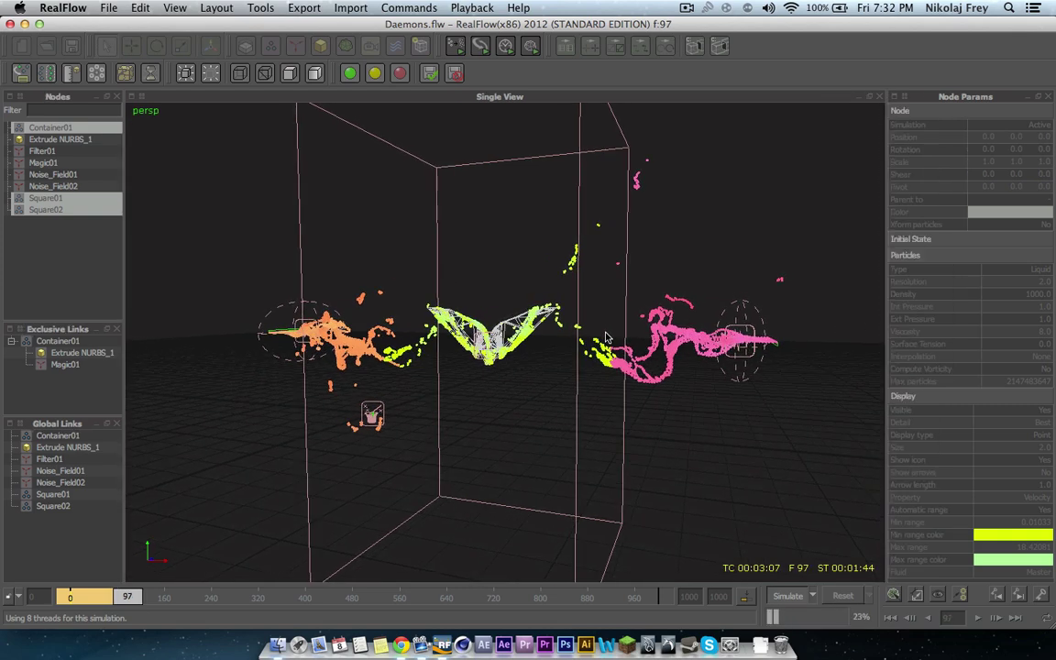
pyautogui.keyDown('alt'); pyautogui.moveTo(605, 337); pyautogui.dragTo(589, 321); pyautogui.keyUp('alt')
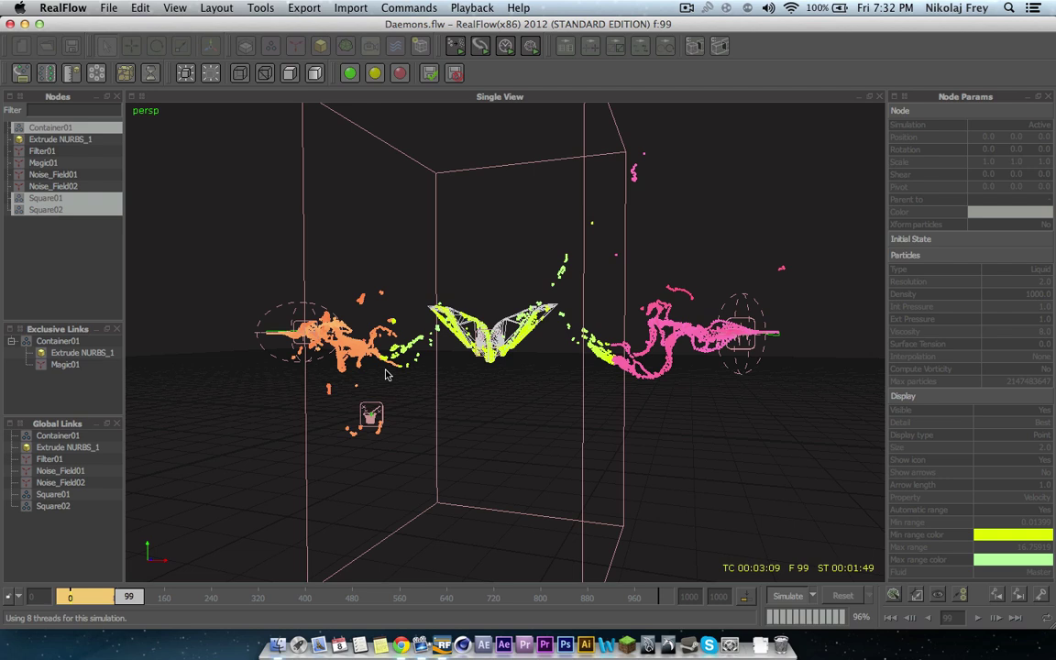
# Highlight the particles of Square02 and Container01 in turn, and reselect Square02, Square01 and Container01 together.
pyautogui.click(71, 210)
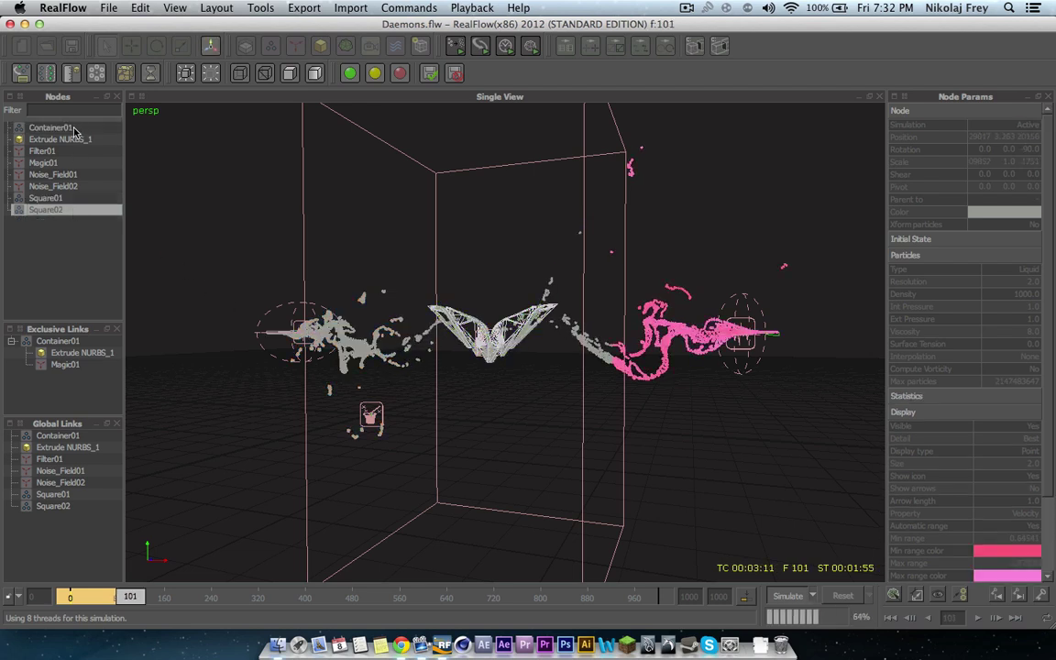
pyautogui.click(72, 127)
pyautogui.click(73, 211)
pyautogui.keyDown('super'); pyautogui.click(54, 199); pyautogui.keyUp('super')
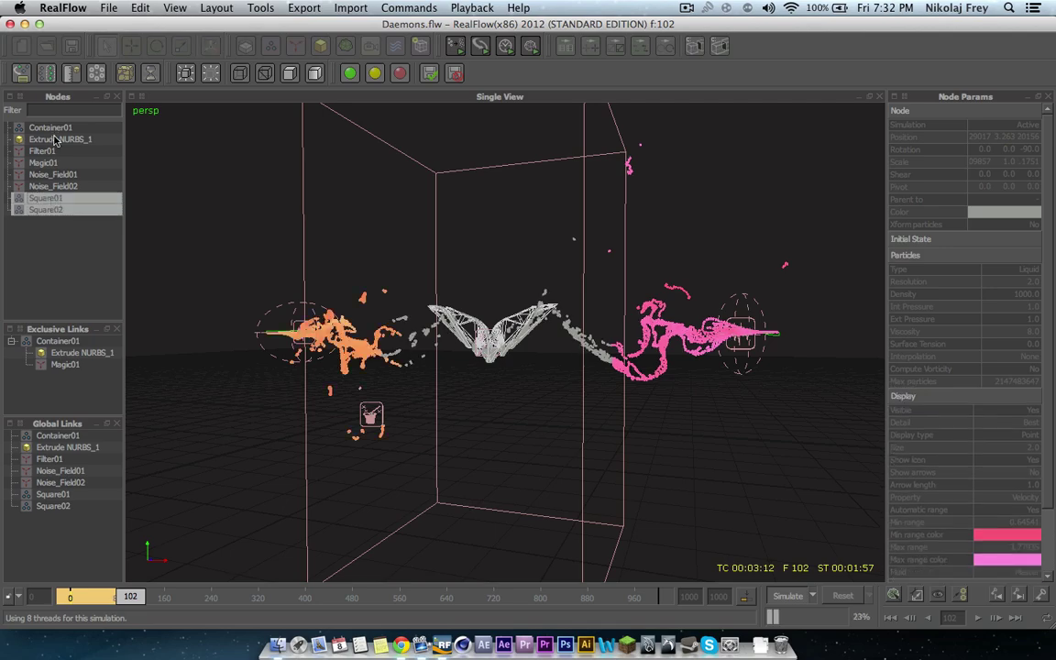
pyautogui.keyDown('super'); pyautogui.click(55, 129); pyautogui.keyUp('super')
# Examine from near, far and different angles how the fluid from both emitters crosses the filter box and gathers on Extrude NURBS_1.
pyautogui.scroll(5, 231, 222)
pyautogui.scroll(5, 471, 327)
pyautogui.keyDown('alt'); pyautogui.moveTo(486, 350); pyautogui.dragTo(443, 343); pyautogui.keyUp('alt')
pyautogui.scroll(-10, 486, 347)
pyautogui.scroll(-5, 475, 361)
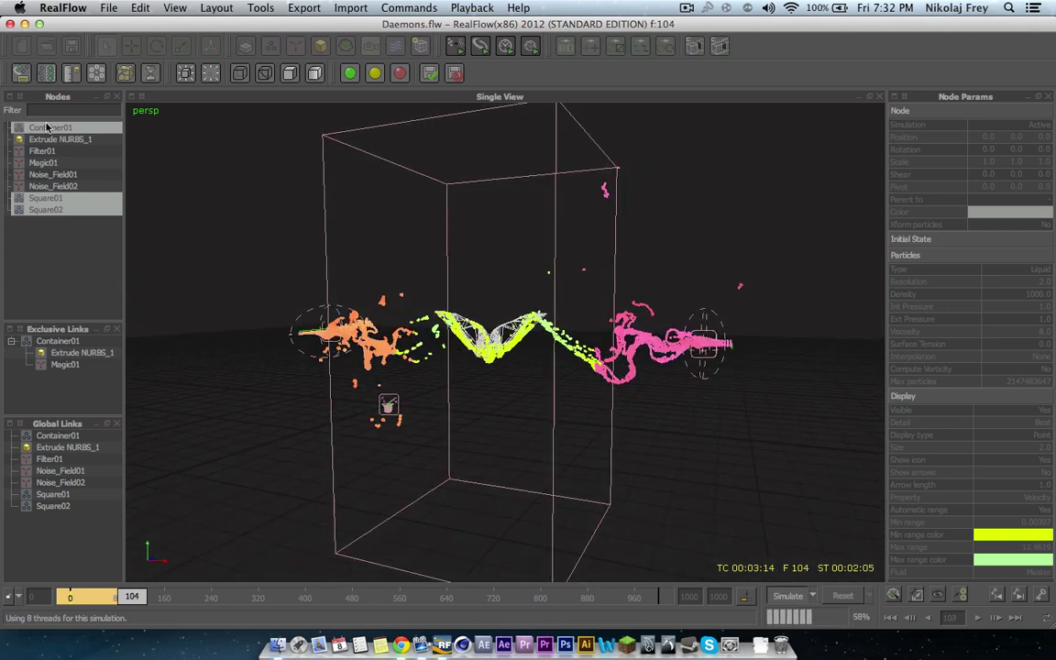
pyautogui.scroll(5, 486, 346)
pyautogui.moveTo(487, 346)
pyautogui.keyDown('alt'); pyautogui.mouseDown()
pyautogui.moveTo(470, 348)
pyautogui.moveTo(483, 348)
pyautogui.mouseUp(); pyautogui.keyUp('alt')
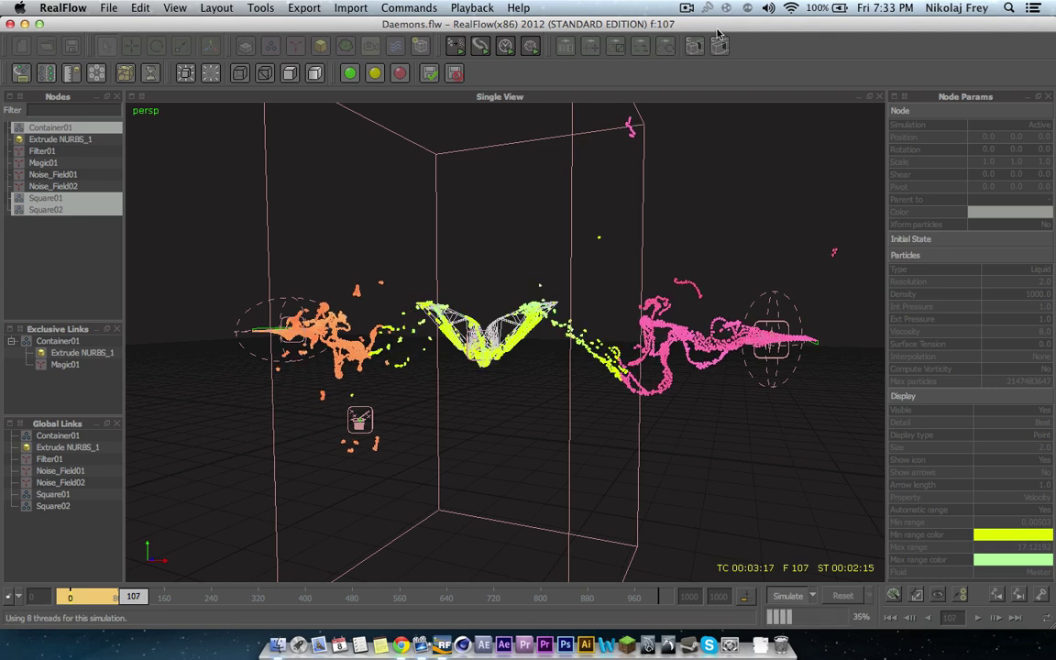
pyautogui.keyDown('alt'); pyautogui.moveTo(440, 353); pyautogui.dragTo(495, 356); pyautogui.keyUp('alt')
pyautogui.scroll(5, 471, 374)
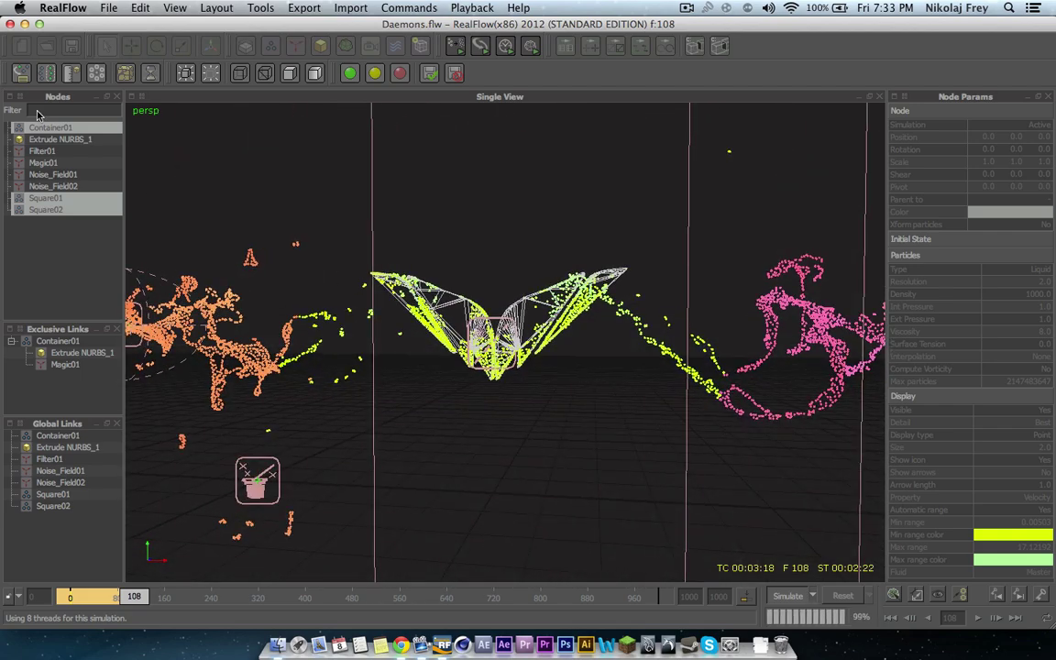
# Show Magic01's settings during the simulation, and reselect Container01, Square02 and Square01 to view all three fluids together.
pyautogui.click(46, 163)
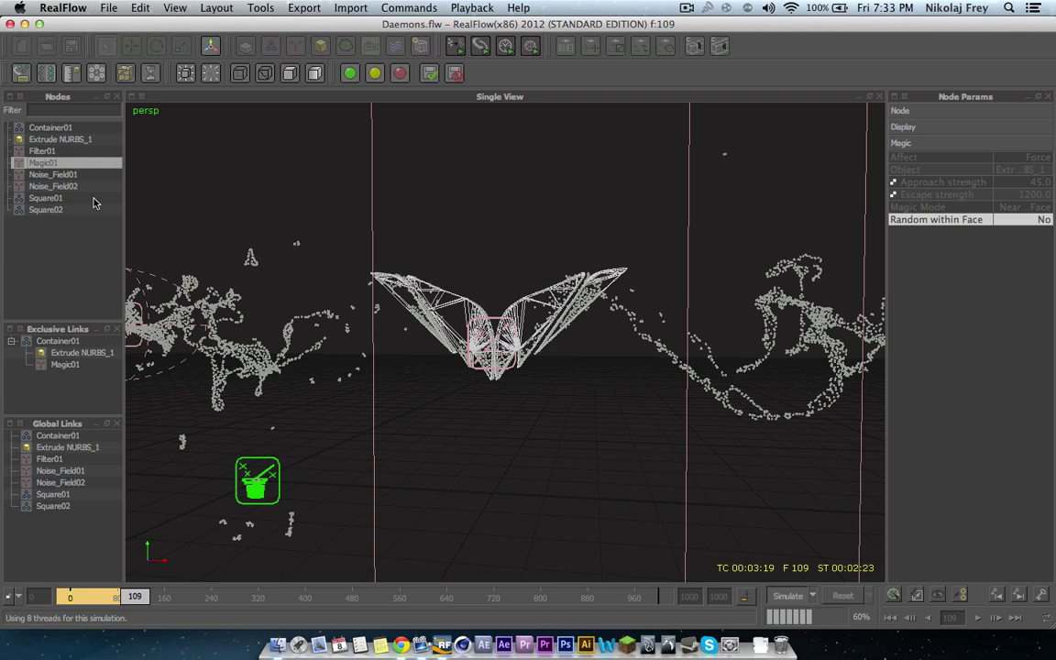
pyautogui.click(39, 129)
pyautogui.keyDown('super'); pyautogui.click(58, 210); pyautogui.keyUp('super')
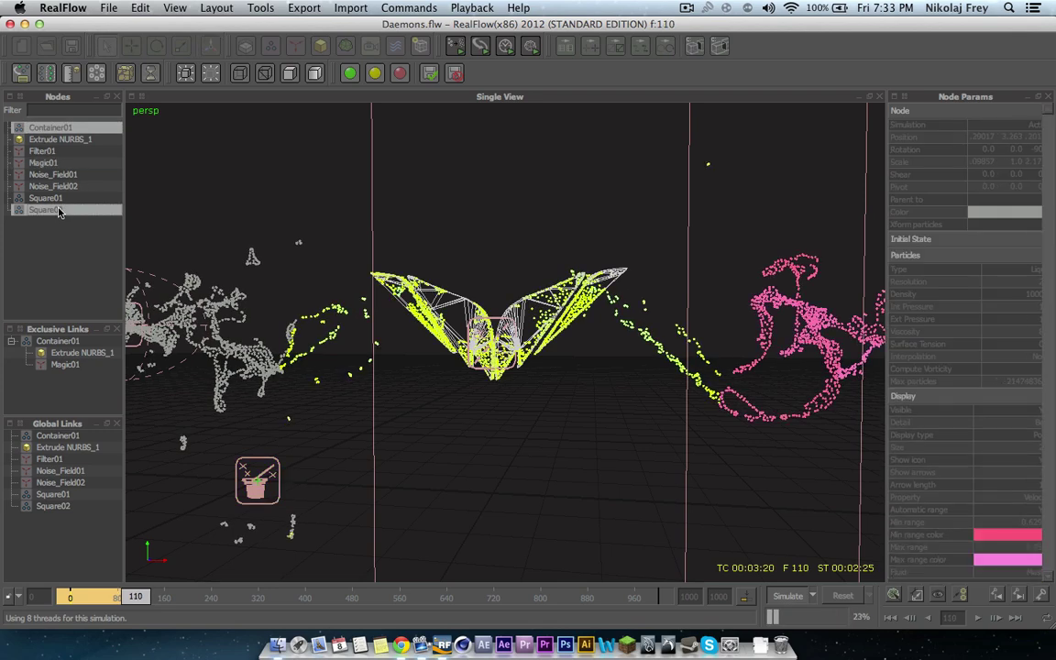
pyautogui.keyDown('super'); pyautogui.click(61, 199); pyautogui.keyUp('super')
pyautogui.scroll(-5, 504, 323)
pyautogui.keyDown('alt'); pyautogui.moveTo(548, 341); pyautogui.dragTo(457, 357); pyautogui.keyUp('alt')
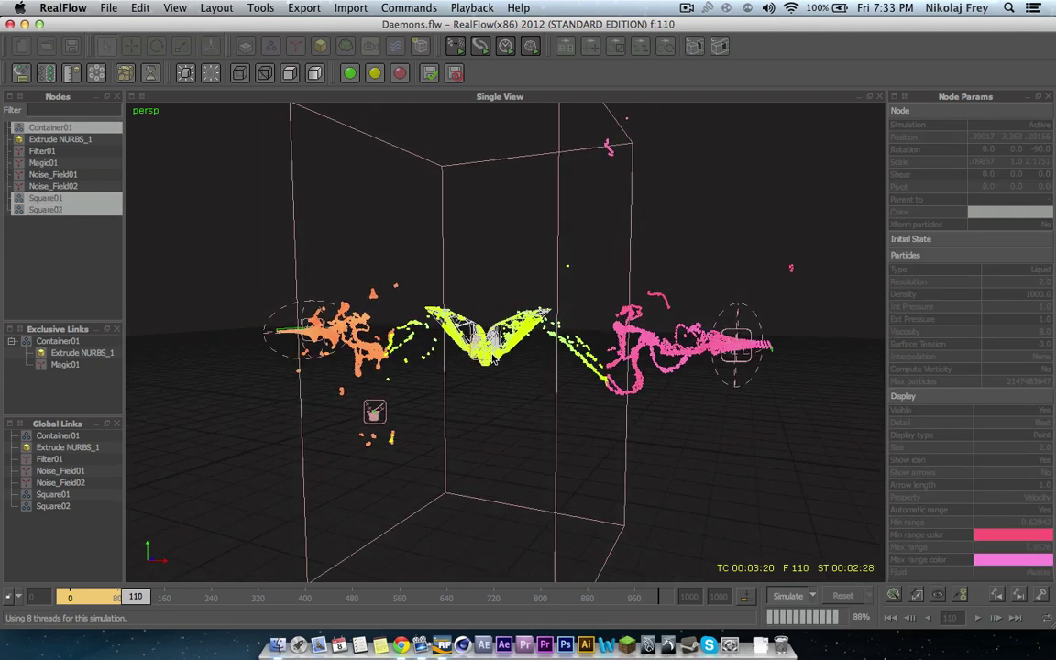
pyautogui.click(686, 9)
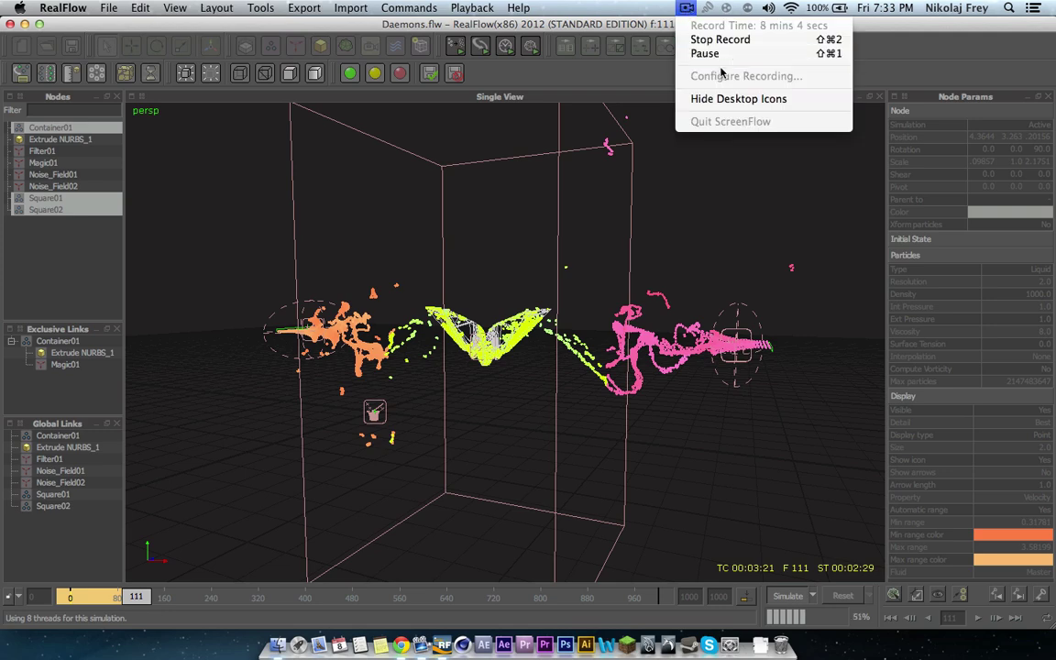
pyautogui.click(710, 53)
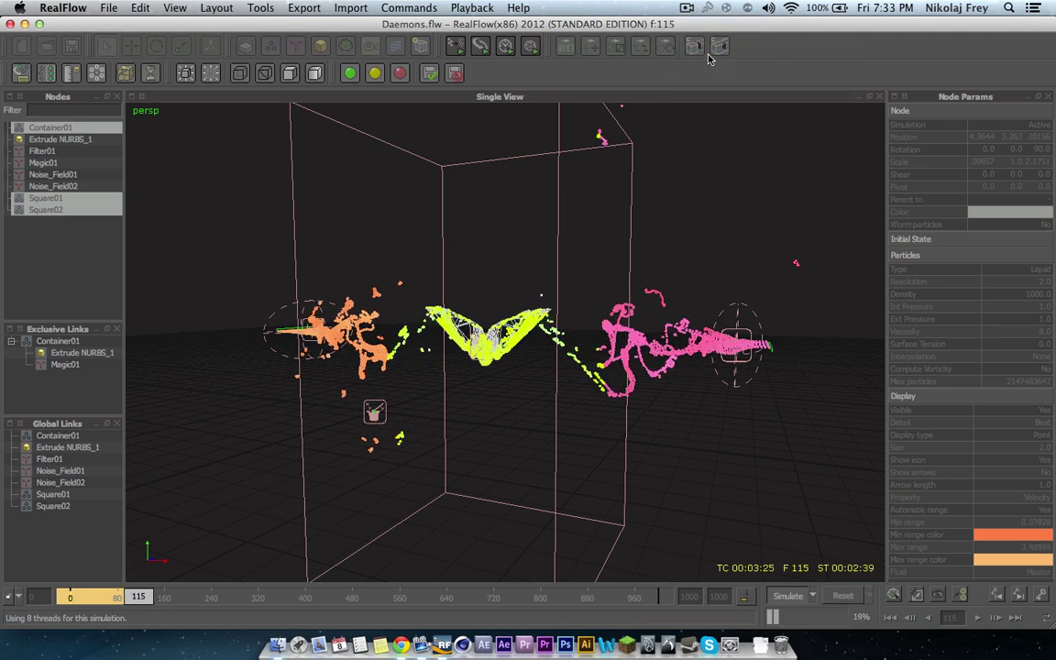
pyautogui.scroll(5, 488, 313)
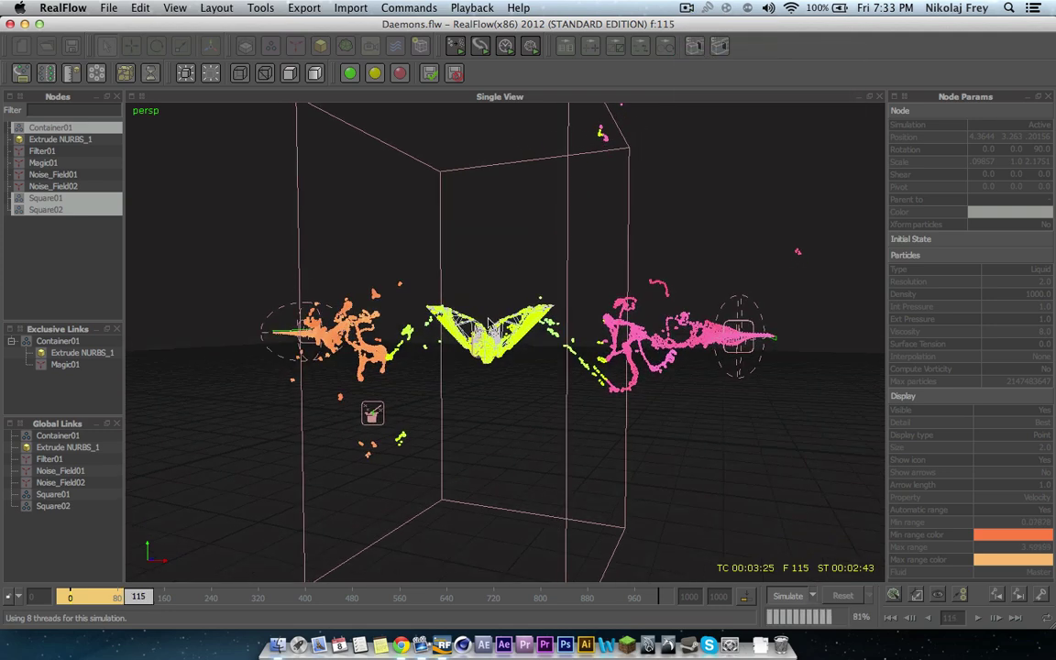
pyautogui.moveTo(471, 363)
pyautogui.keyDown('alt'); pyautogui.mouseDown()
pyautogui.moveTo(596, 370)
pyautogui.moveTo(470, 371)
pyautogui.mouseUp(); pyautogui.keyUp('alt')
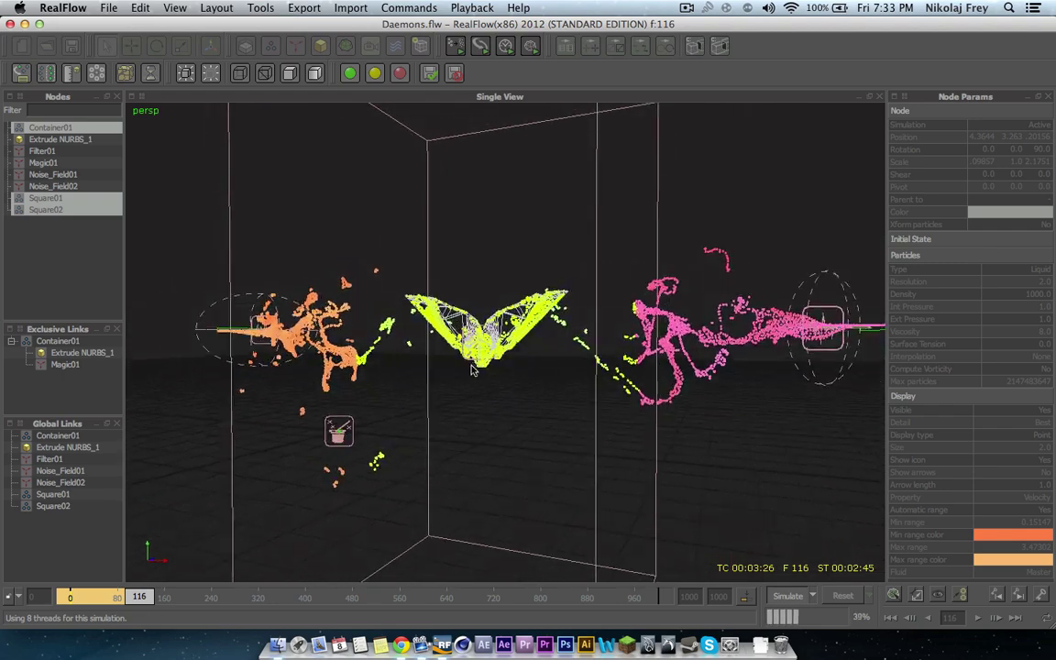
pyautogui.scroll(-5, 470, 371)
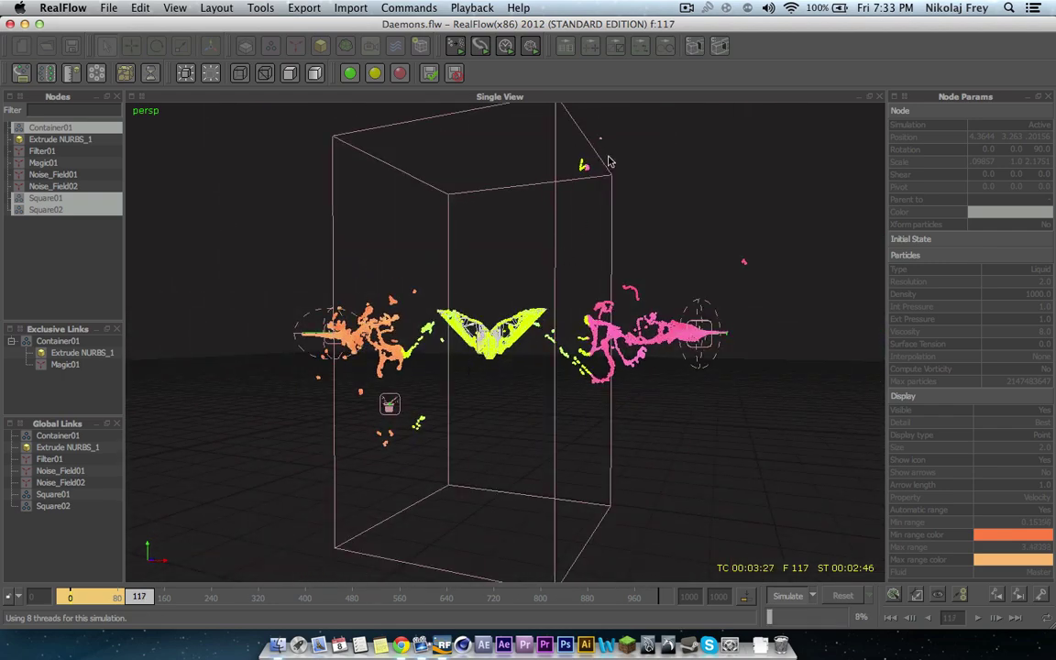